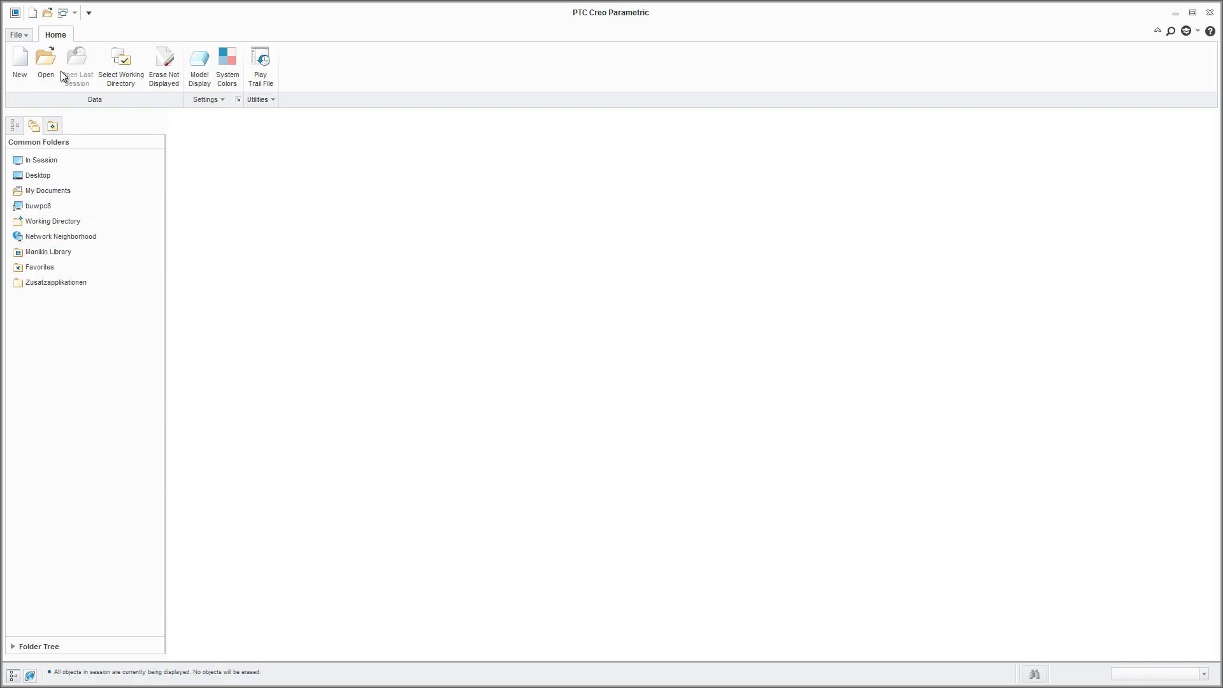
Step: Open the ifx_paid.asm gearbox assembly from the File Open dialog
{"action": "left_click", "coordinate": [48, 65]}
{"action": "double_click", "coordinate": [509, 356]}
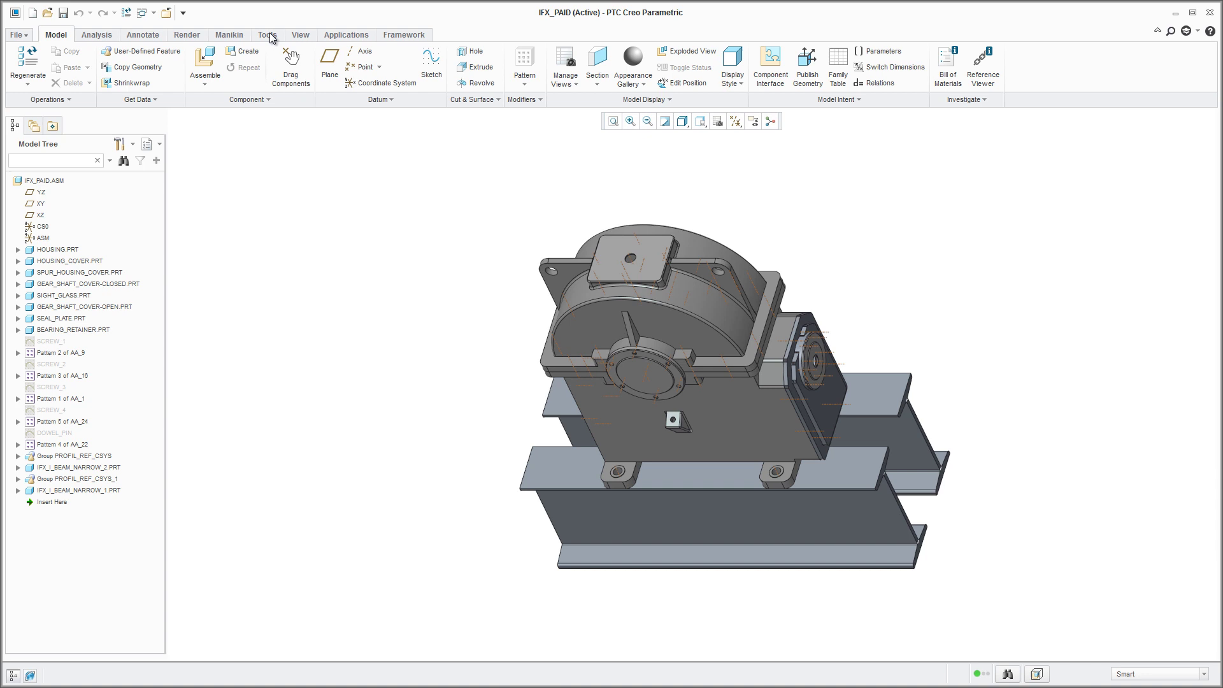
Step: Start an Intelligent Fastener screw at cover hole A_11, with cover head and housing thread surfaces
{"action": "left_click", "coordinate": [269, 34]}
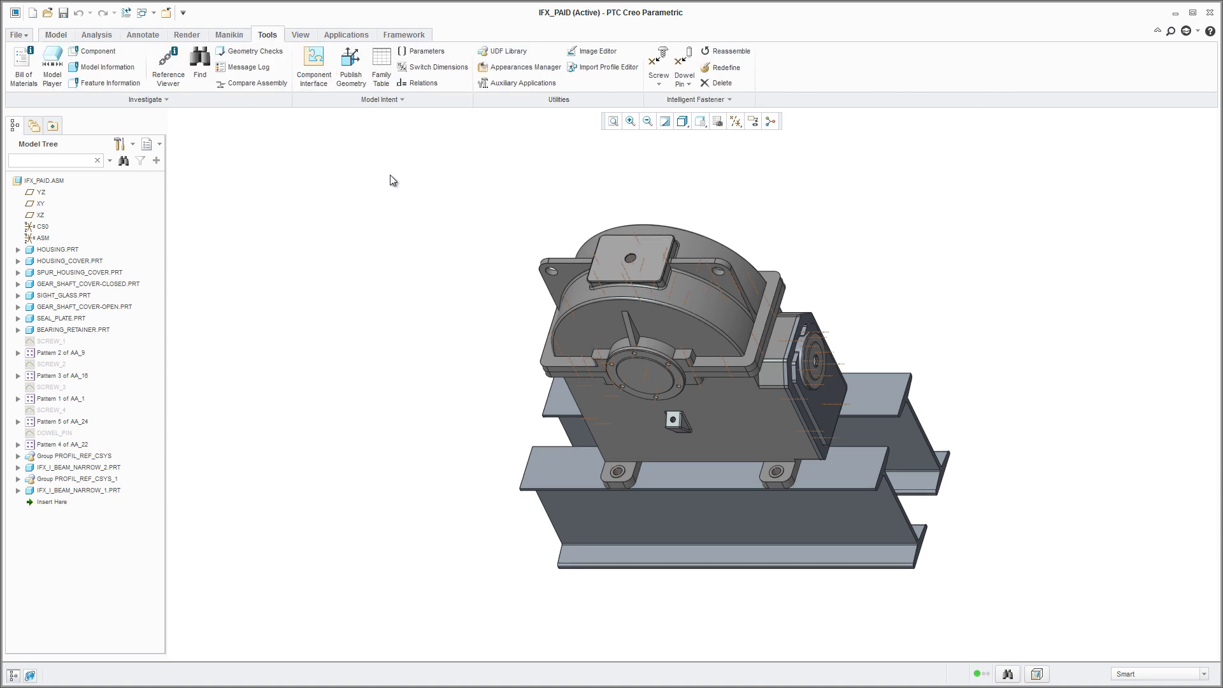
{"action": "left_click", "coordinate": [664, 57]}
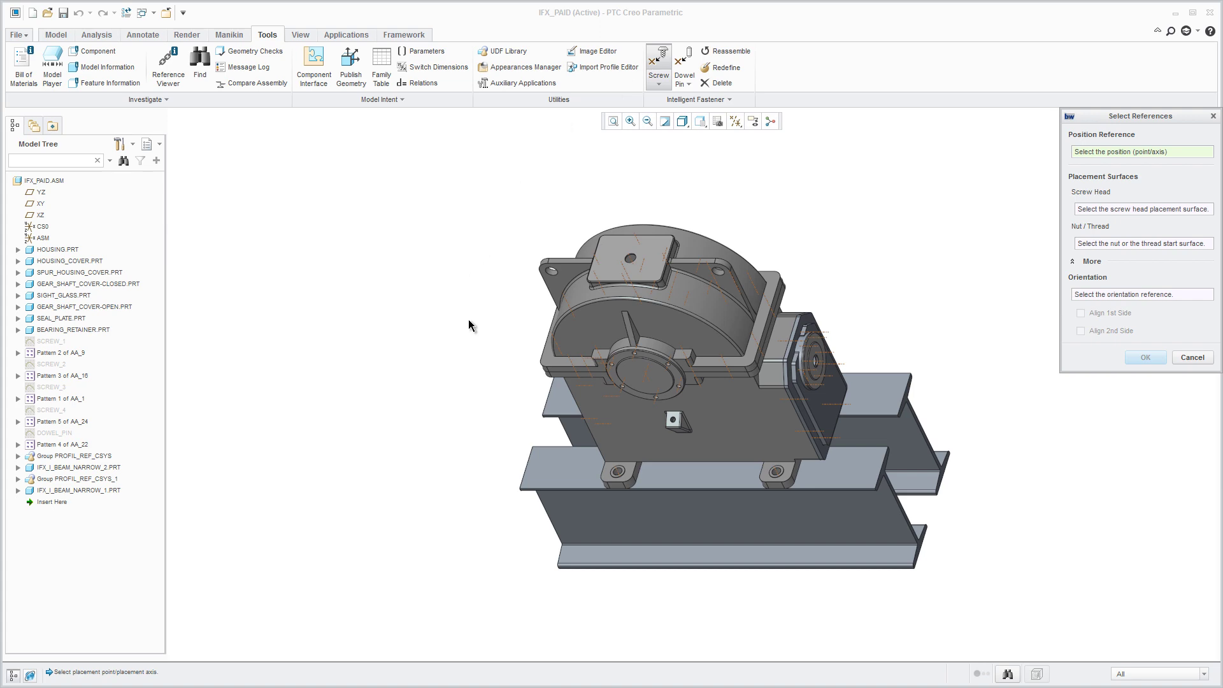
{"action": "scroll", "coordinate": [468, 319], "scroll_direction": "down", "scroll_amount": 3}
{"action": "scroll", "coordinate": [469, 320], "scroll_direction": "down", "scroll_amount": 3}
{"action": "scroll", "coordinate": [468, 320], "scroll_direction": "down", "scroll_amount": 3}
{"action": "scroll", "coordinate": [469, 325], "scroll_direction": "down", "scroll_amount": 3}
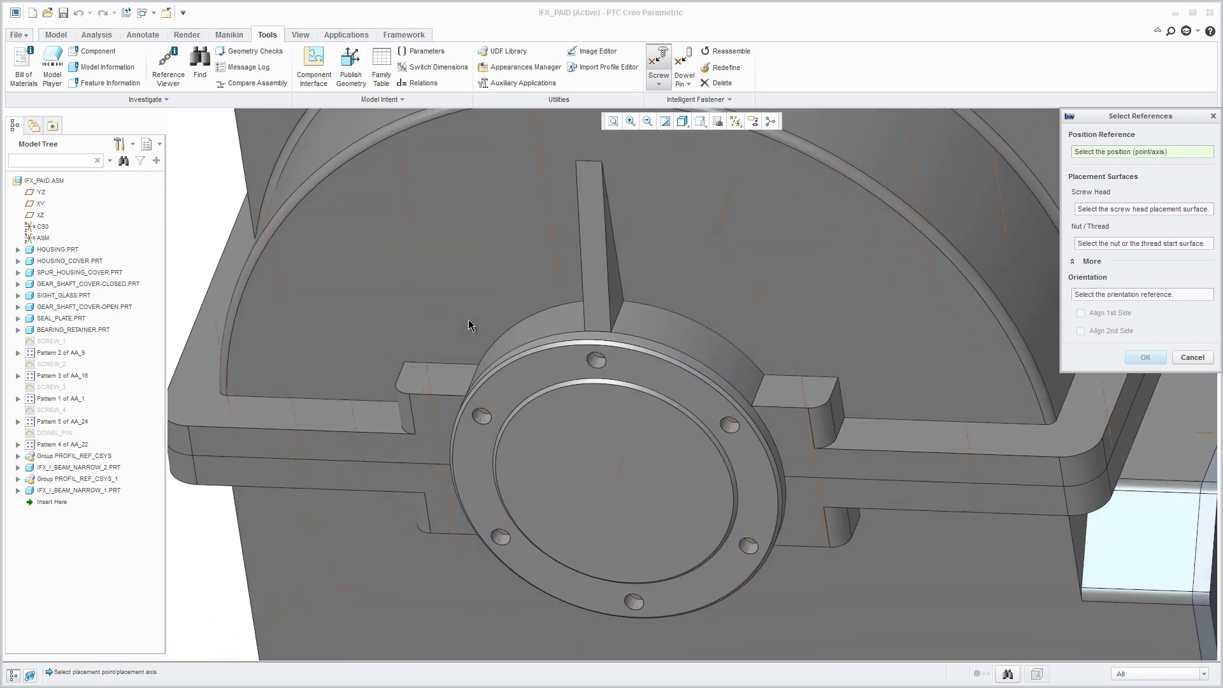
{"action": "scroll", "coordinate": [468, 325], "scroll_direction": "down", "scroll_amount": 3}
{"action": "left_click", "coordinate": [579, 349]}
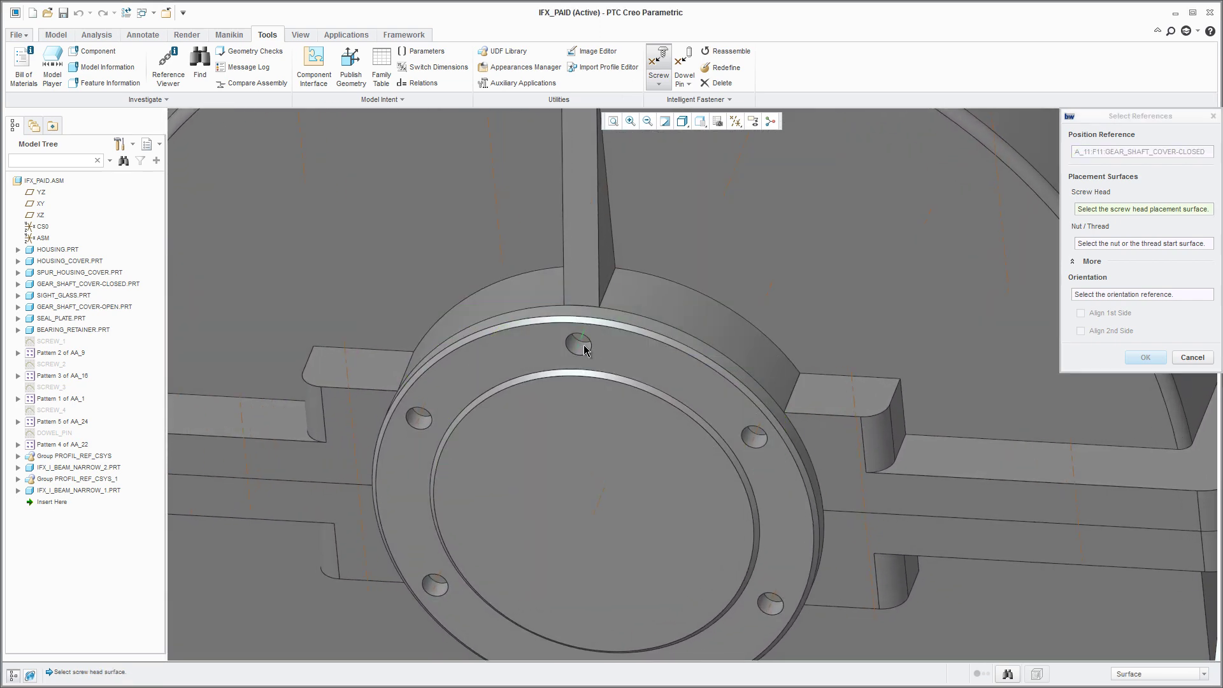
{"action": "left_click", "coordinate": [613, 353]}
{"action": "left_click", "coordinate": [619, 353]}
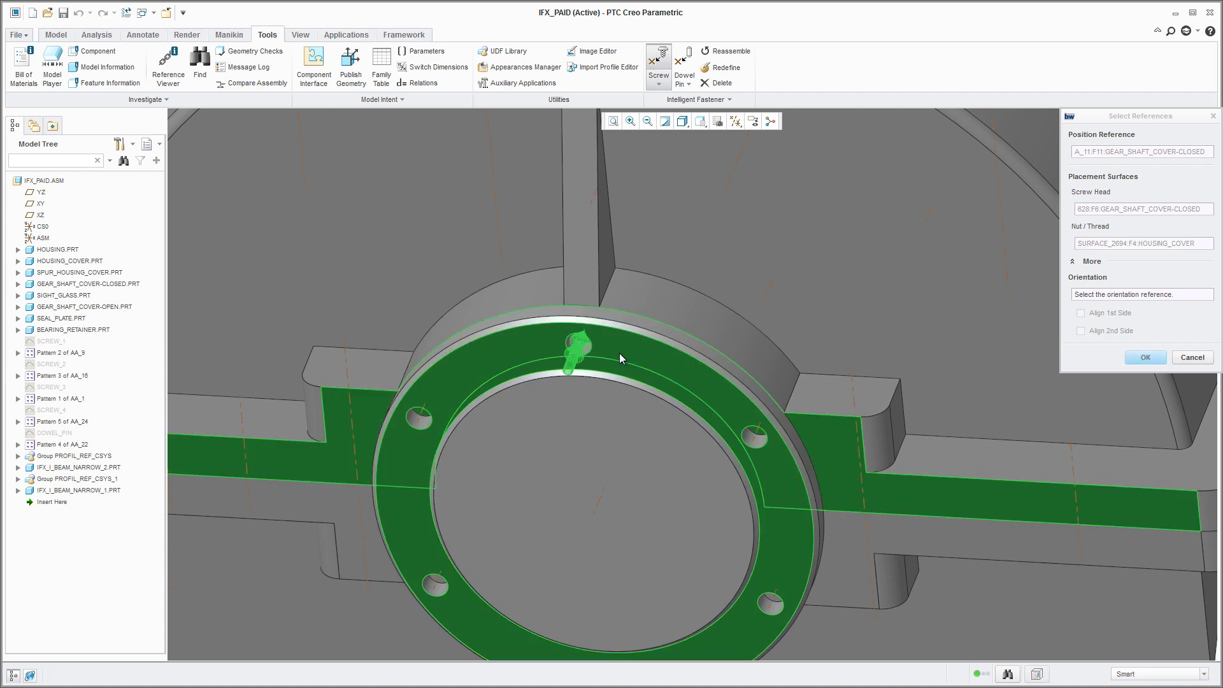
{"action": "scroll", "coordinate": [619, 352], "scroll_direction": "up", "scroll_amount": 3}
{"action": "scroll", "coordinate": [619, 353], "scroll_direction": "up", "scroll_amount": 3}
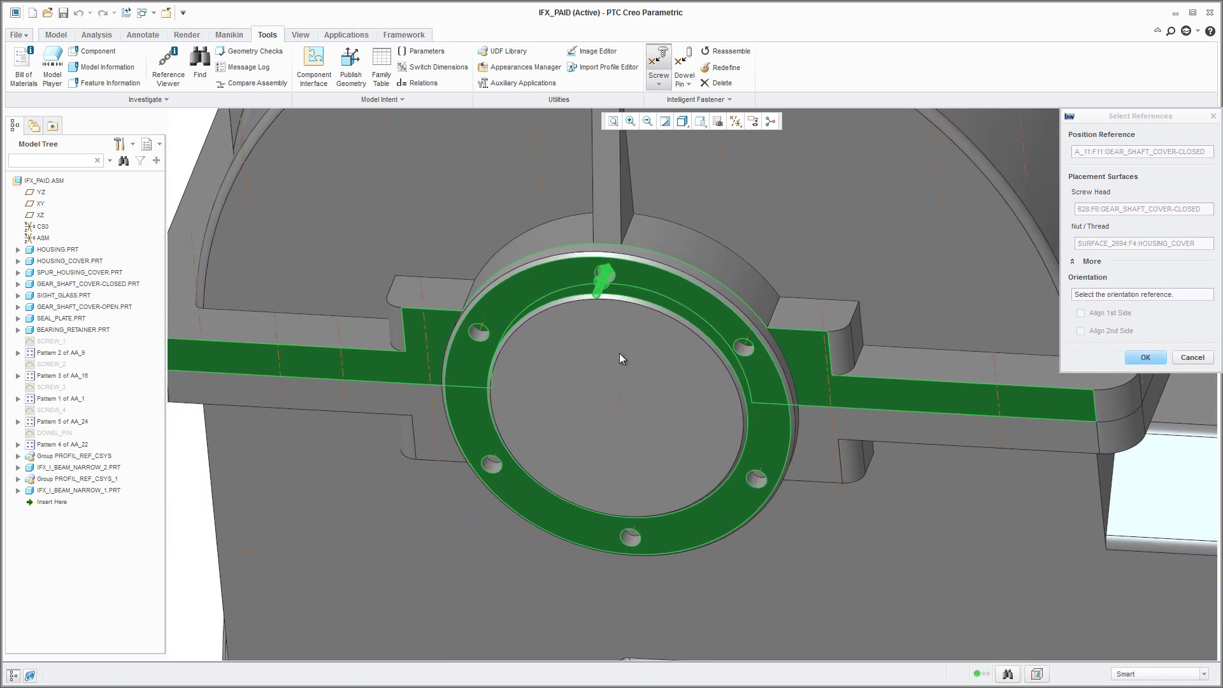
Step: Accept the references and size the screw from the hole's diameter surface as ISO 4762 M10×30
{"action": "middle_click", "coordinate": [619, 353]}
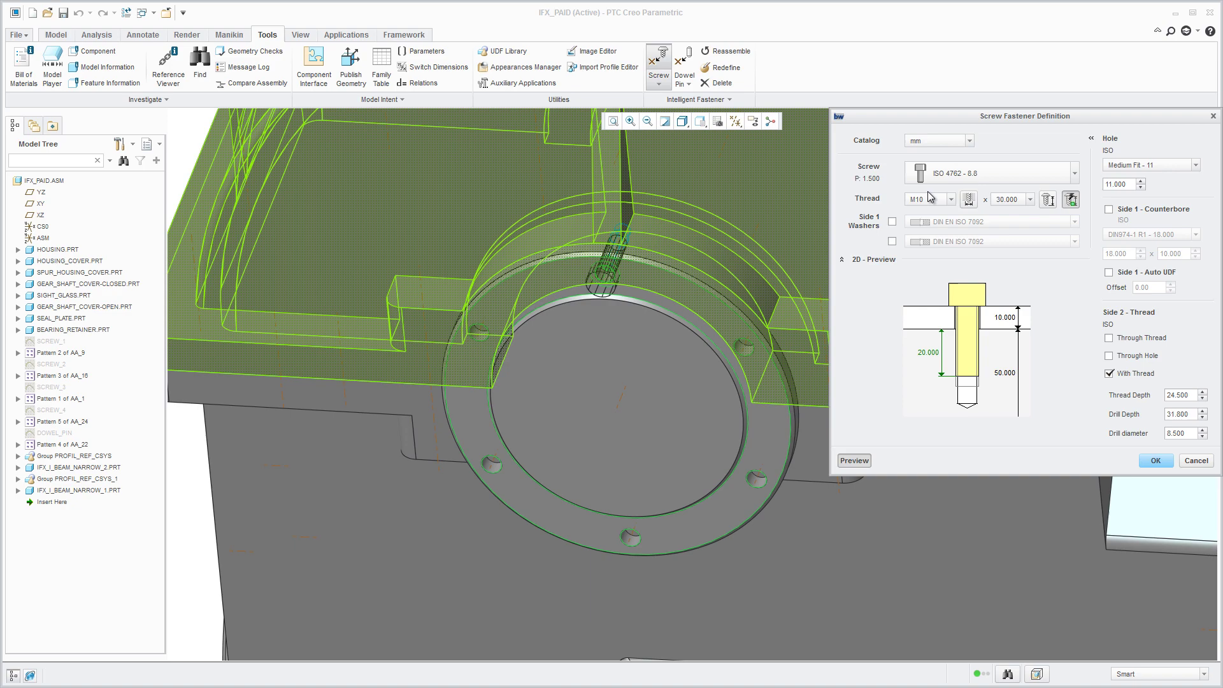
{"action": "middle_click_drag", "start_coordinate": [612, 382], "coordinate": [669, 287]}
{"action": "left_click", "coordinate": [968, 199]}
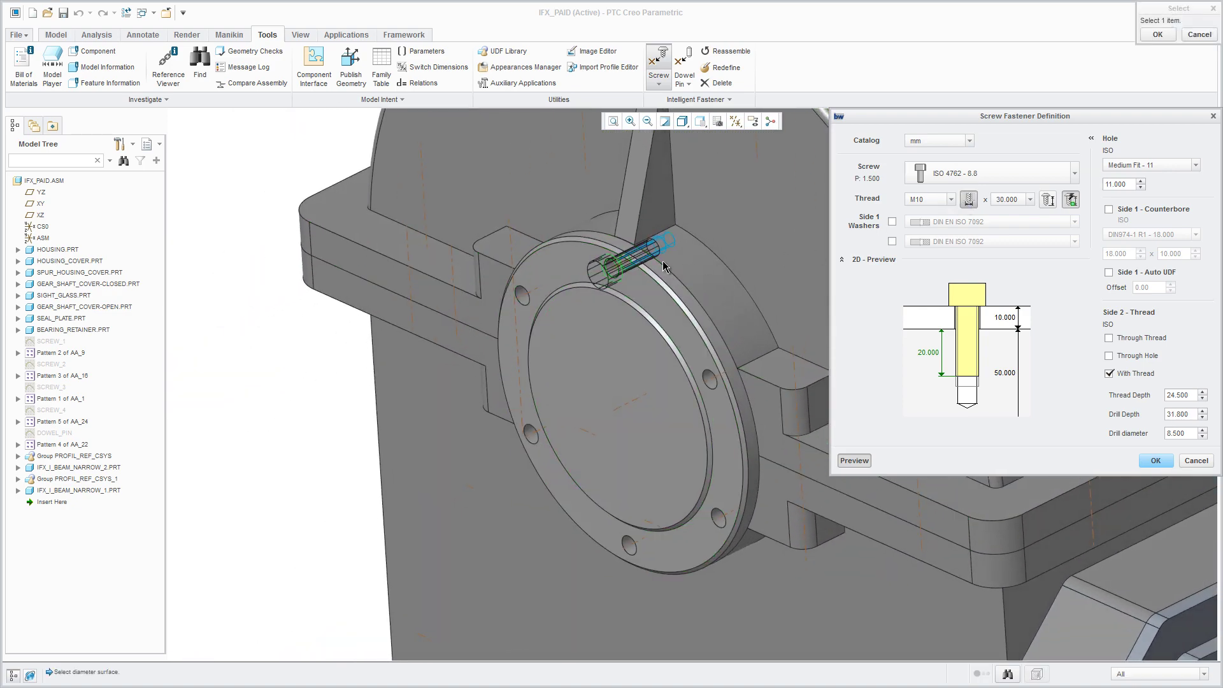
{"action": "left_click", "coordinate": [664, 265]}
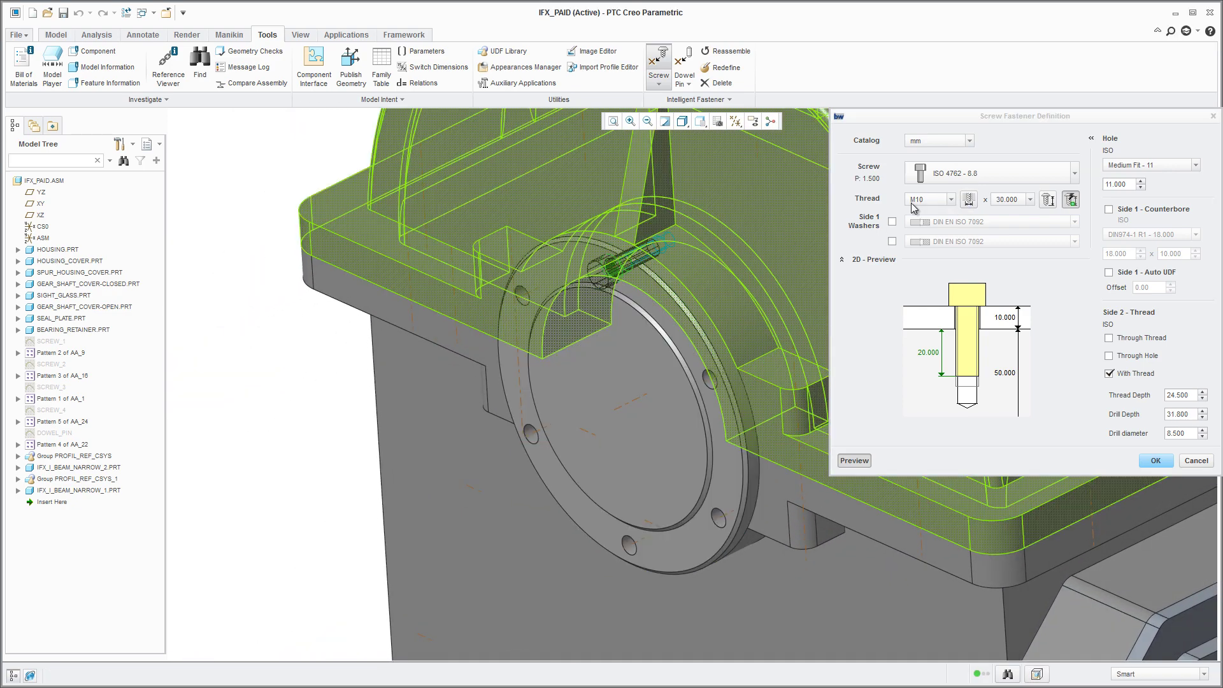
{"action": "left_click", "coordinate": [1049, 200]}
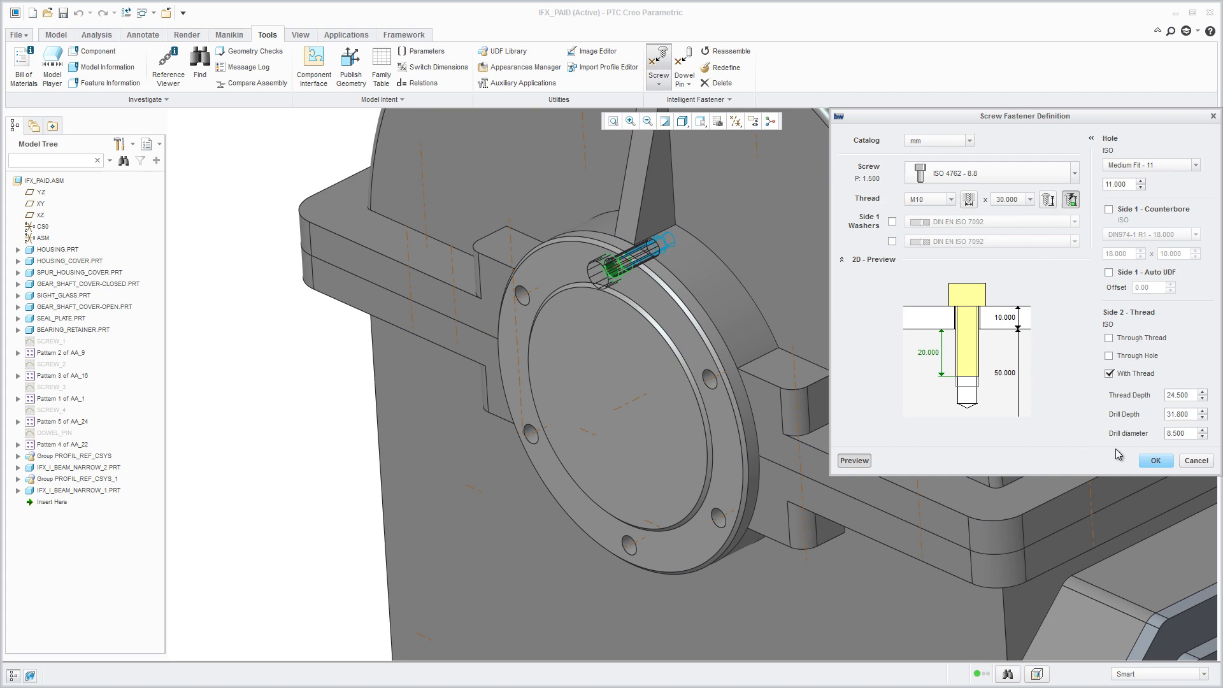
Step: Confirm the screw, assemble it on all six cover-flange hole instances, and clear the selection
{"action": "left_click", "coordinate": [1157, 461]}
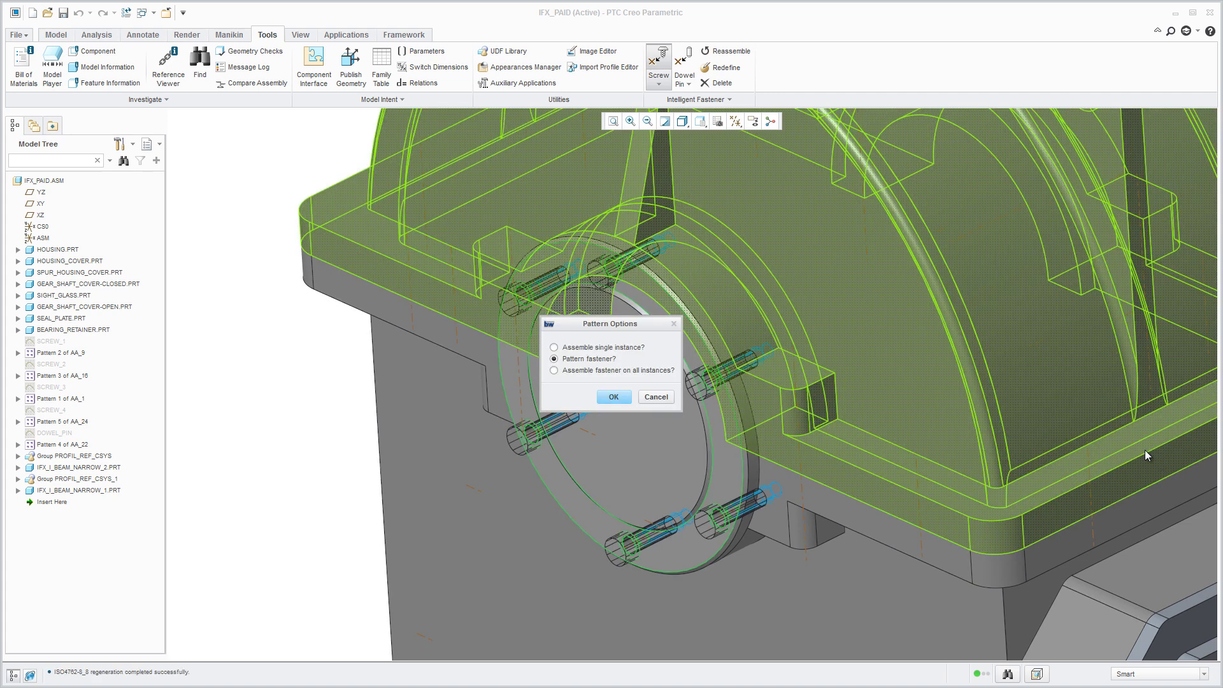
{"action": "left_click", "coordinate": [587, 373]}
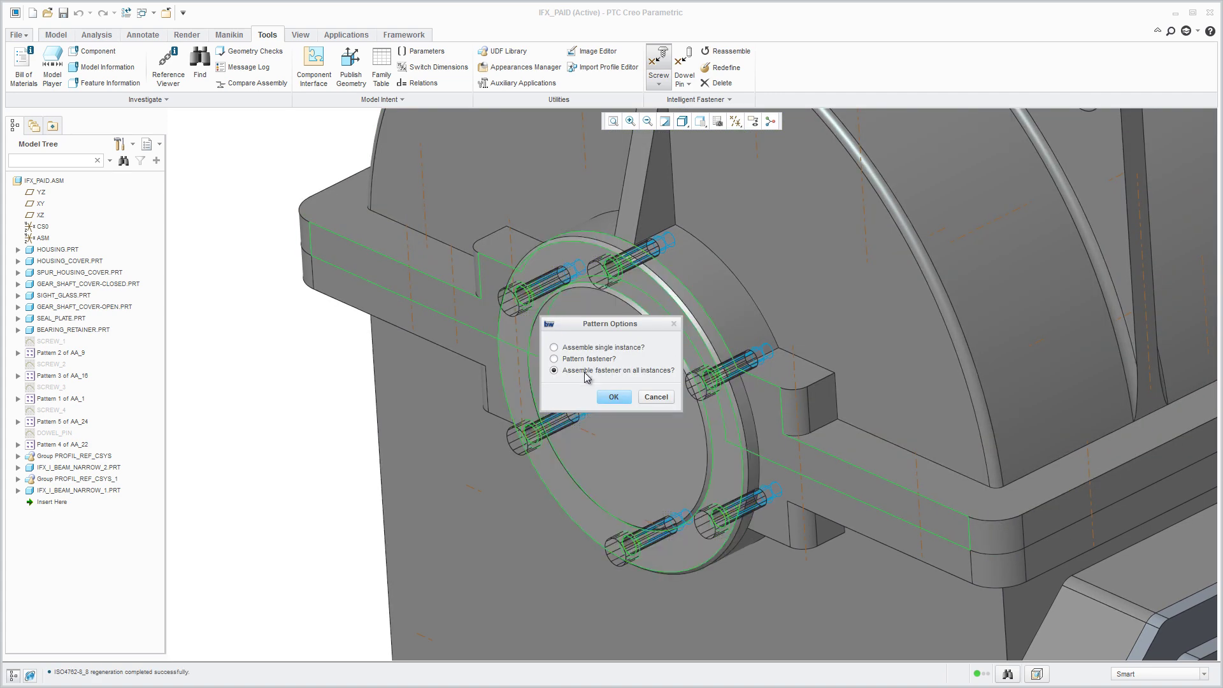
{"action": "left_click", "coordinate": [616, 400]}
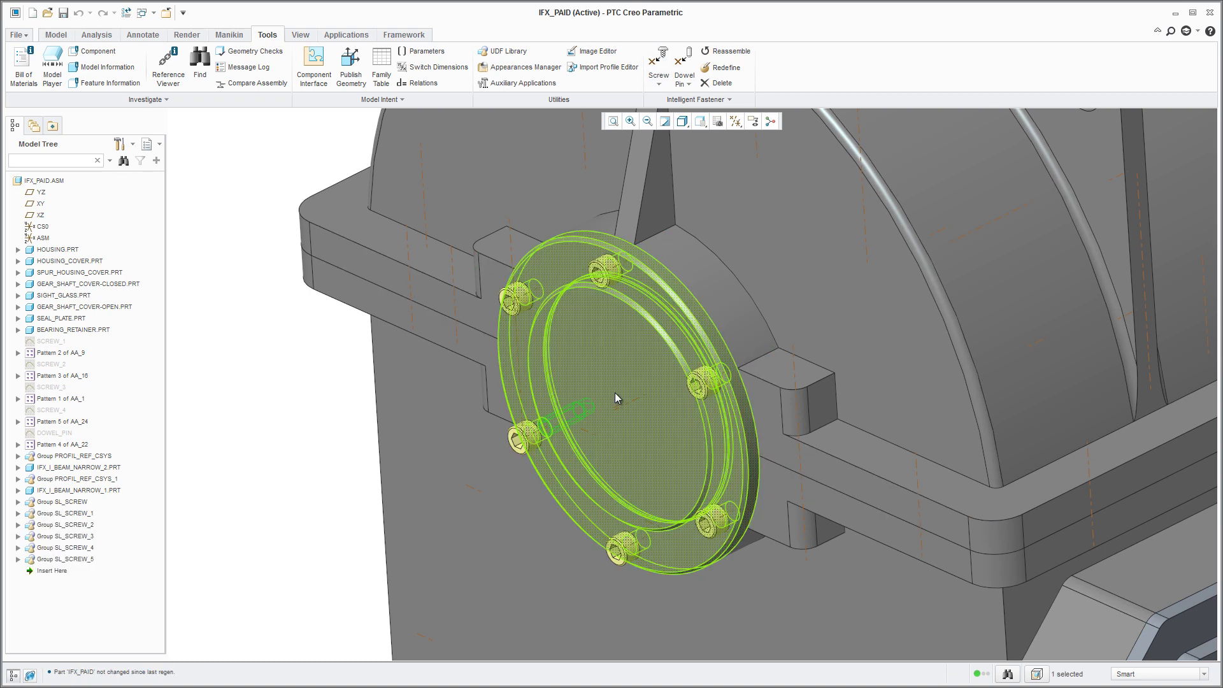
{"action": "middle_click_drag", "start_coordinate": [614, 391], "coordinate": [631, 364]}
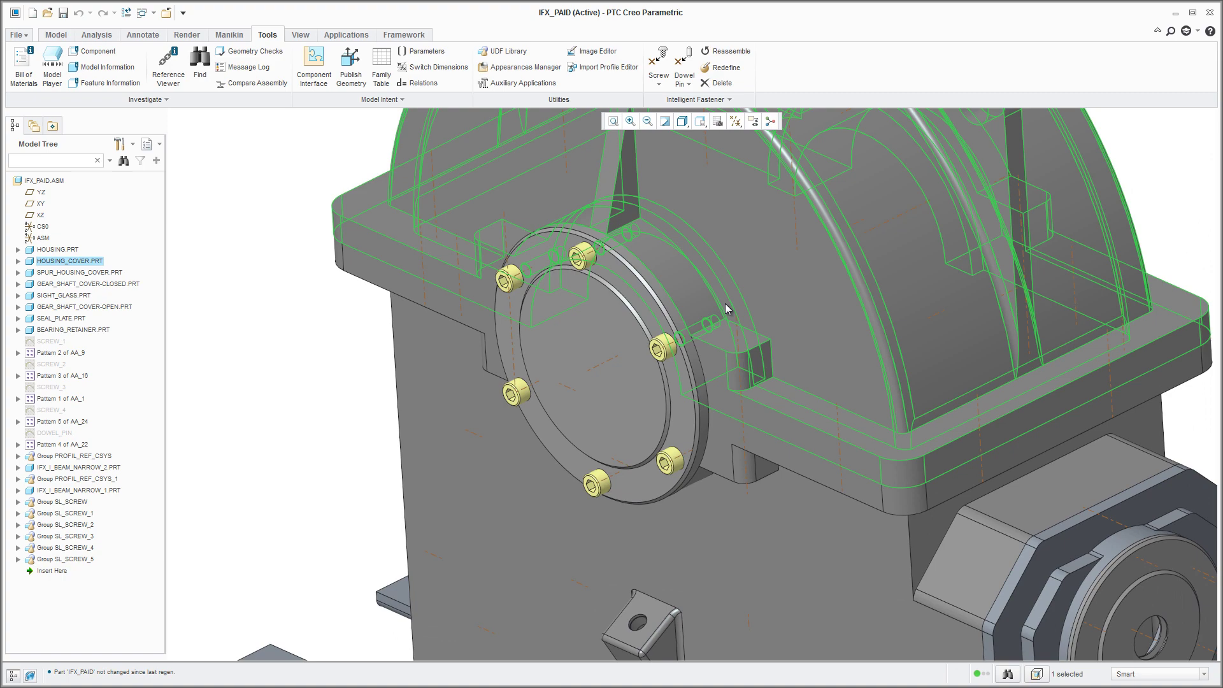
{"action": "left_click", "coordinate": [758, 529]}
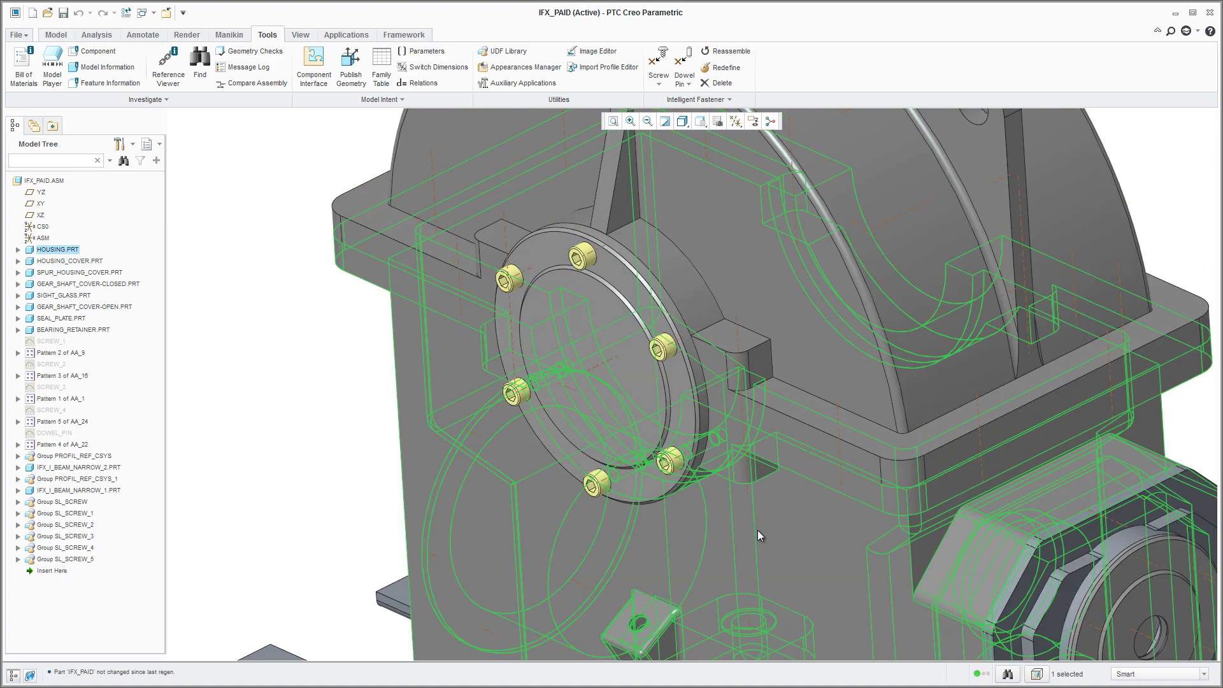
{"action": "left_click", "coordinate": [268, 397]}
{"action": "scroll", "coordinate": [305, 360], "scroll_direction": "up", "scroll_amount": 3}
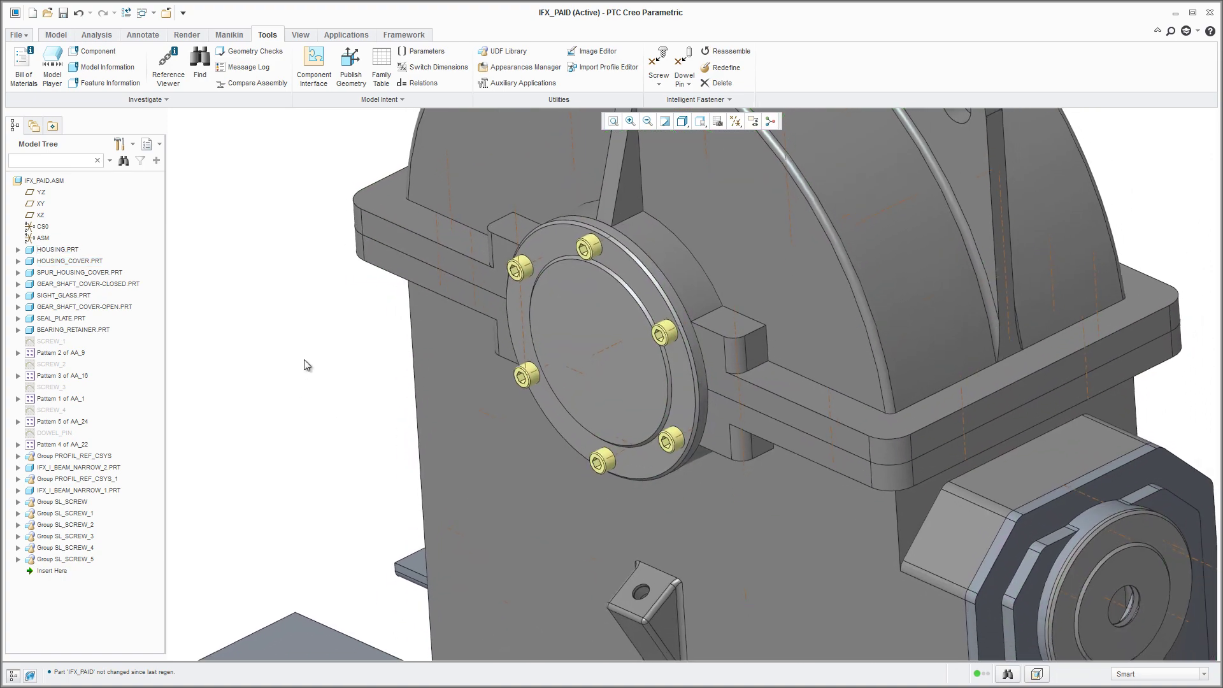
{"action": "scroll", "coordinate": [304, 359], "scroll_direction": "up", "scroll_amount": 2}
{"action": "scroll", "coordinate": [304, 359], "scroll_direction": "up", "scroll_amount": 2}
{"action": "scroll", "coordinate": [305, 359], "scroll_direction": "up", "scroll_amount": 2}
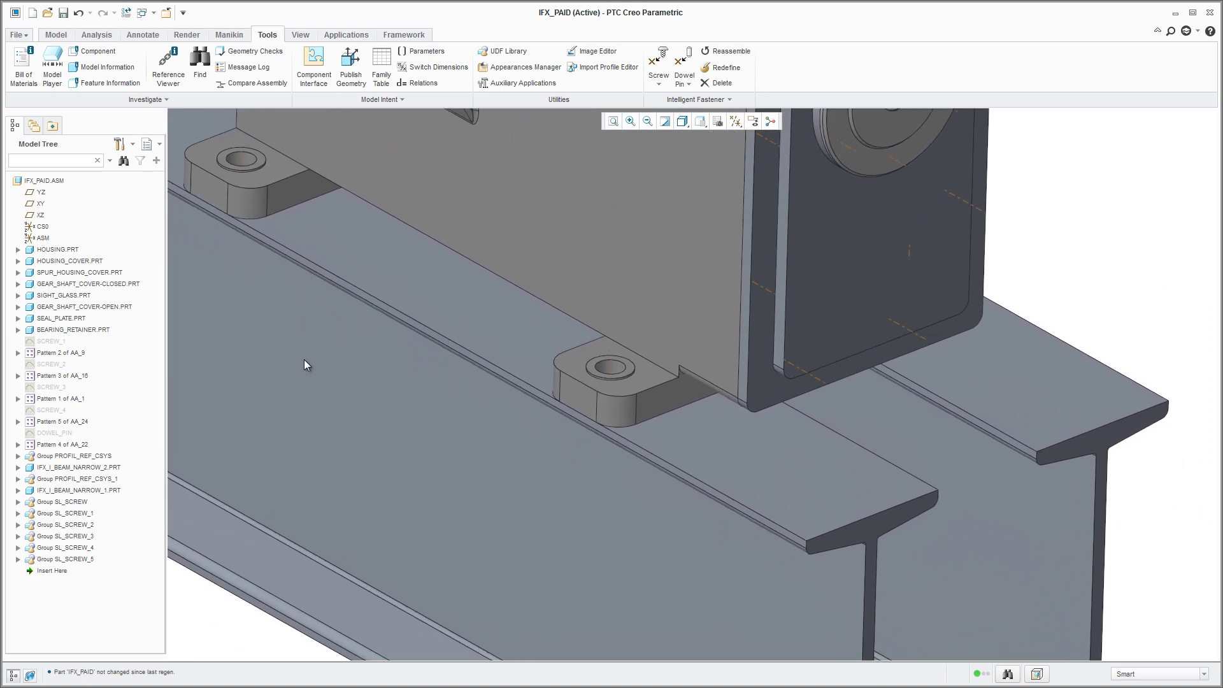
{"action": "scroll", "coordinate": [304, 360], "scroll_direction": "up", "scroll_amount": 1}
Step: Start a screw on the foot hole axis: head on the housing, nut on the beam, housing orientation
{"action": "left_click", "coordinate": [658, 59]}
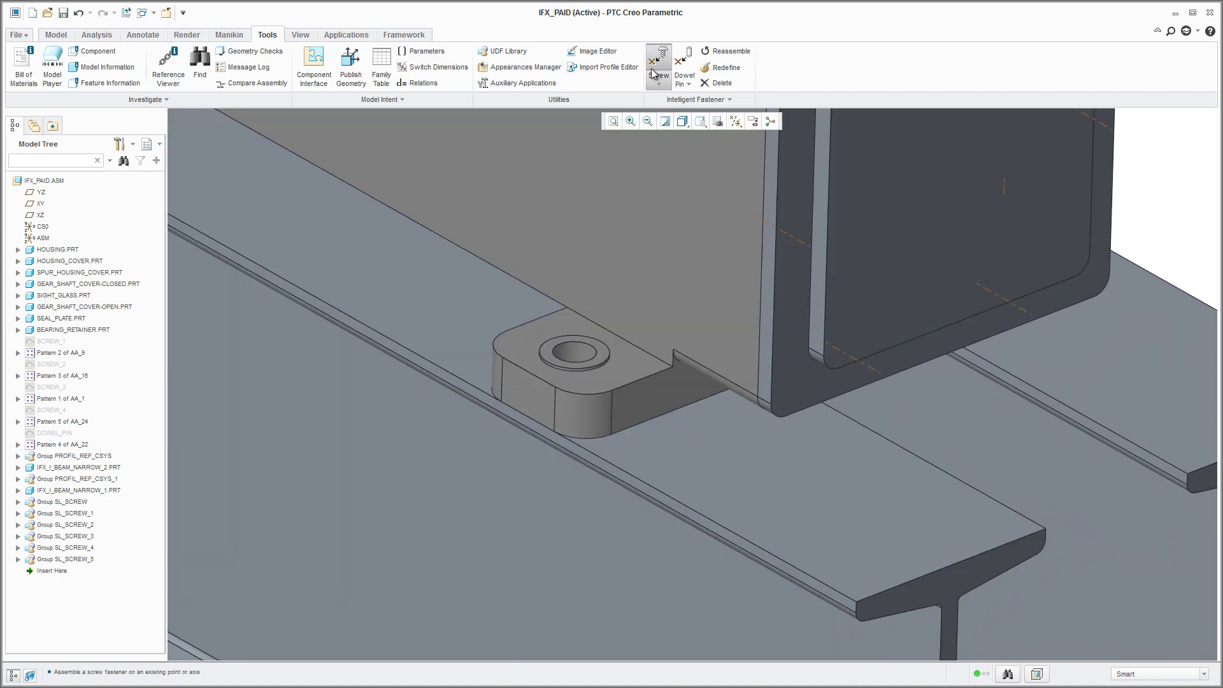
{"action": "left_click", "coordinate": [576, 355]}
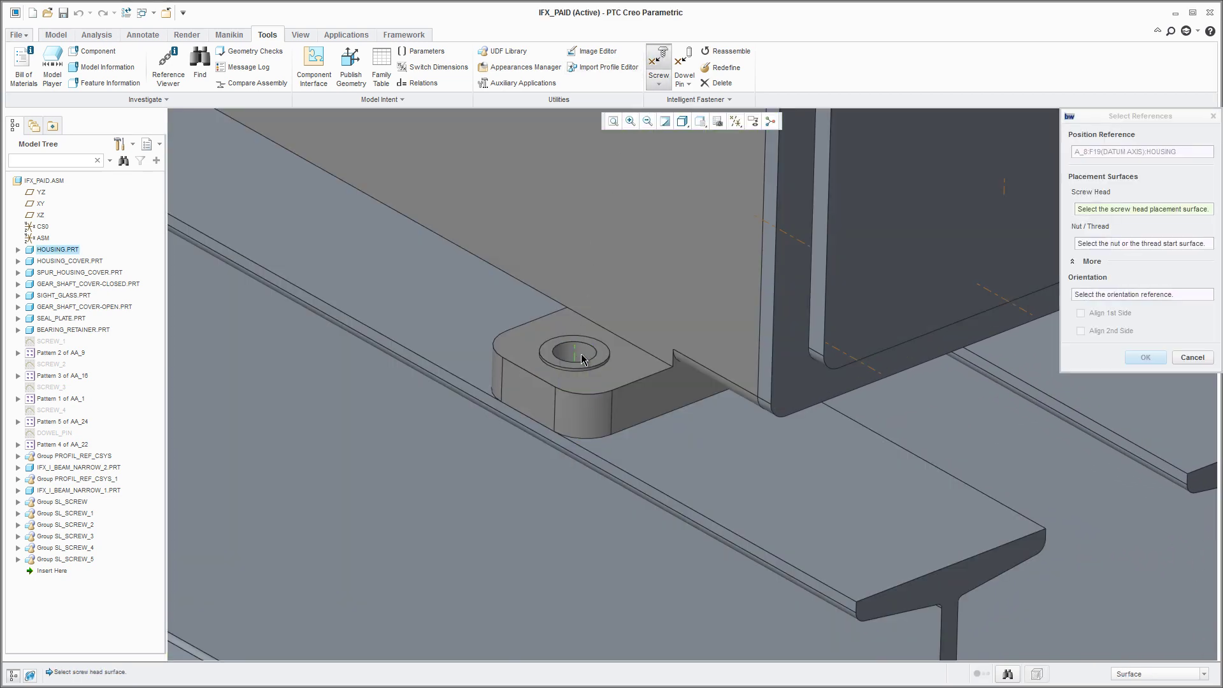
{"action": "left_click", "coordinate": [607, 359]}
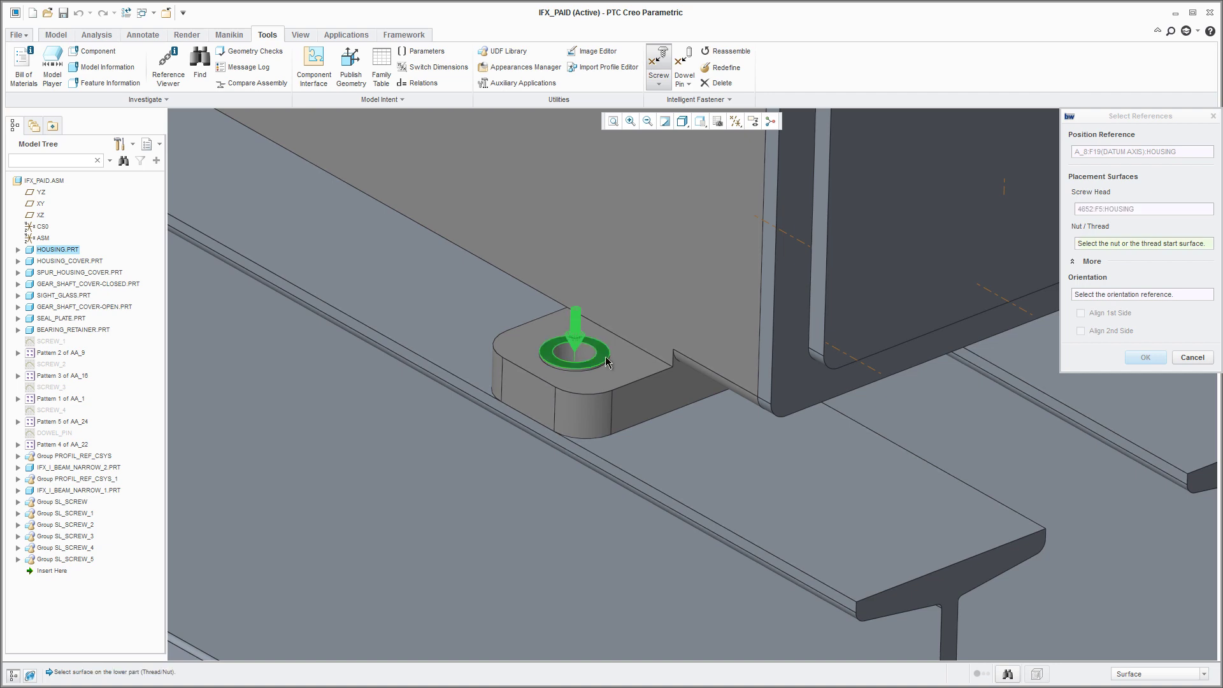
{"action": "left_click", "coordinate": [652, 476]}
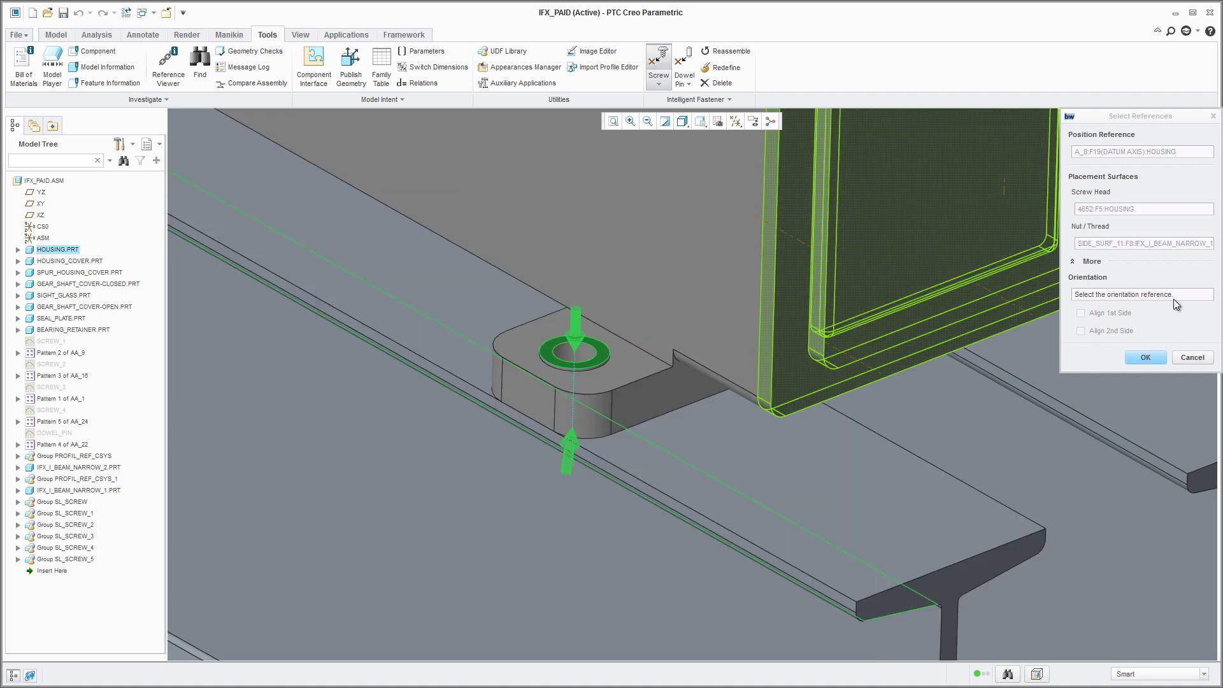
{"action": "left_click", "coordinate": [1184, 297]}
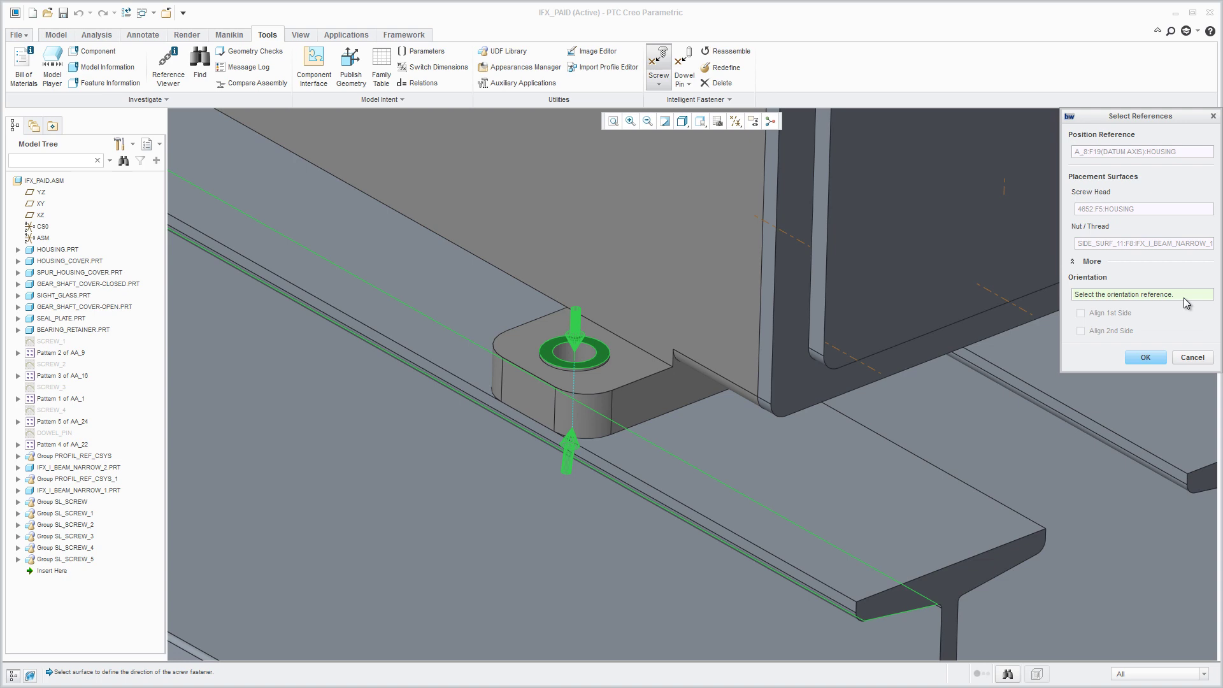
{"action": "left_click", "coordinate": [600, 354]}
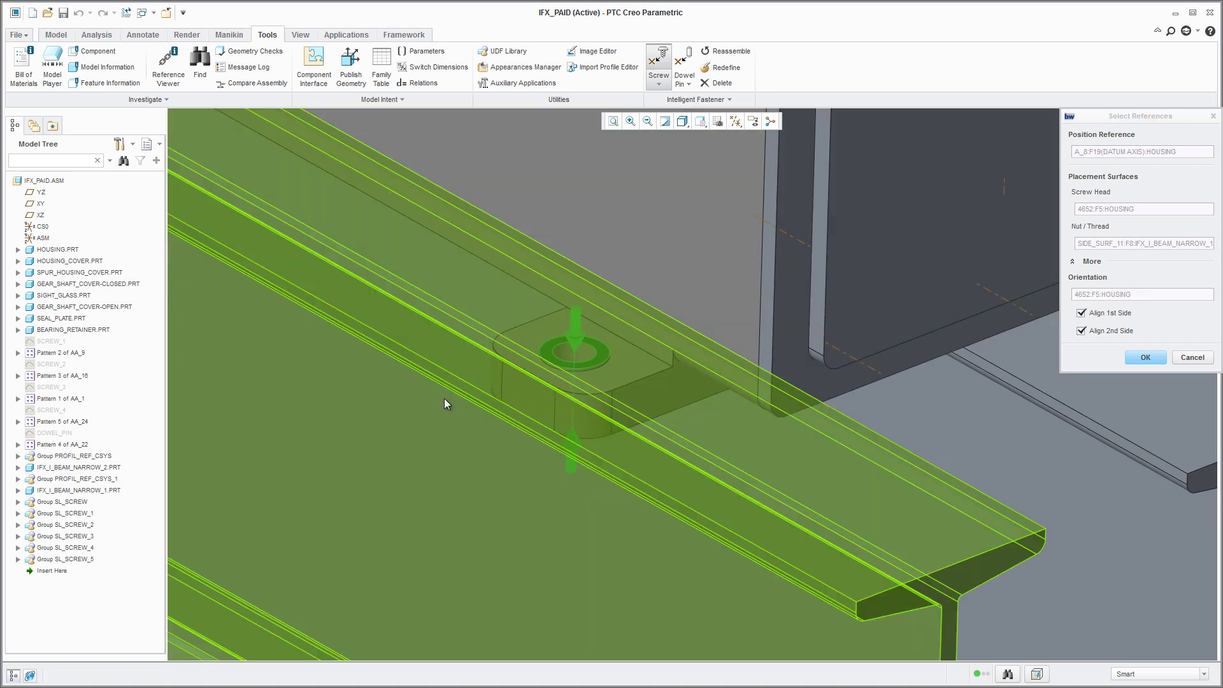
{"action": "middle_click", "coordinate": [444, 399]}
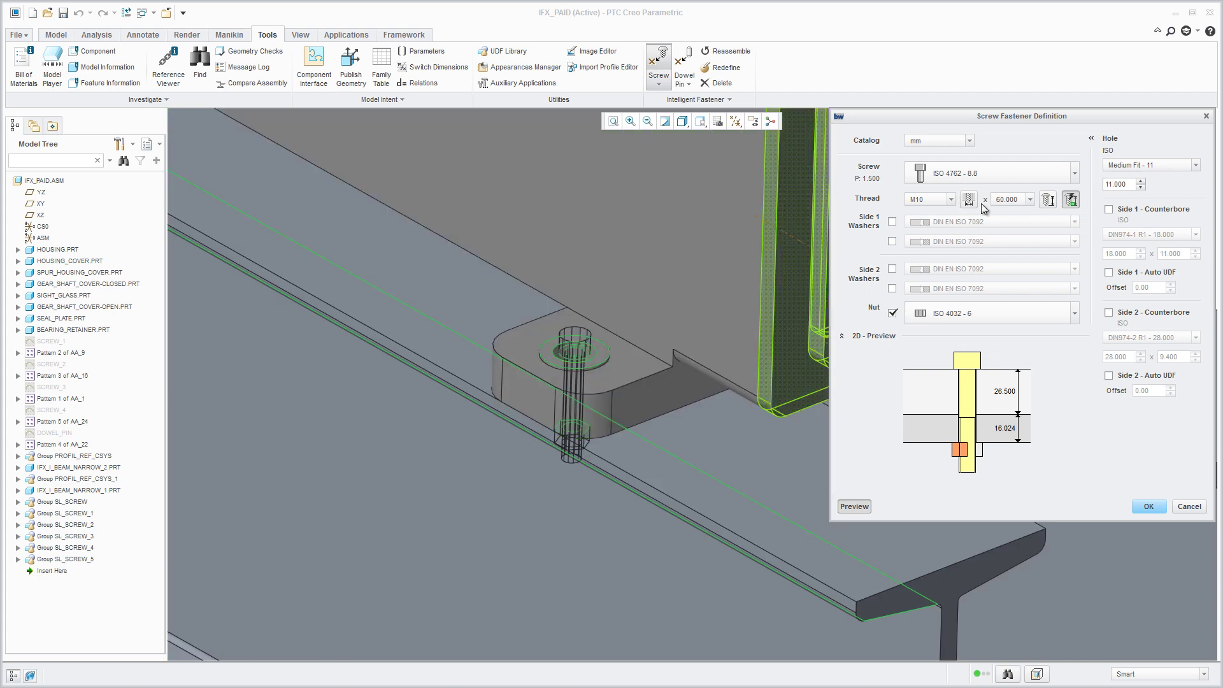
Step: Size the bolt by measuring the foot hole as M20 and choose type ISO 4017 - 8.8
{"action": "left_click", "coordinate": [970, 200]}
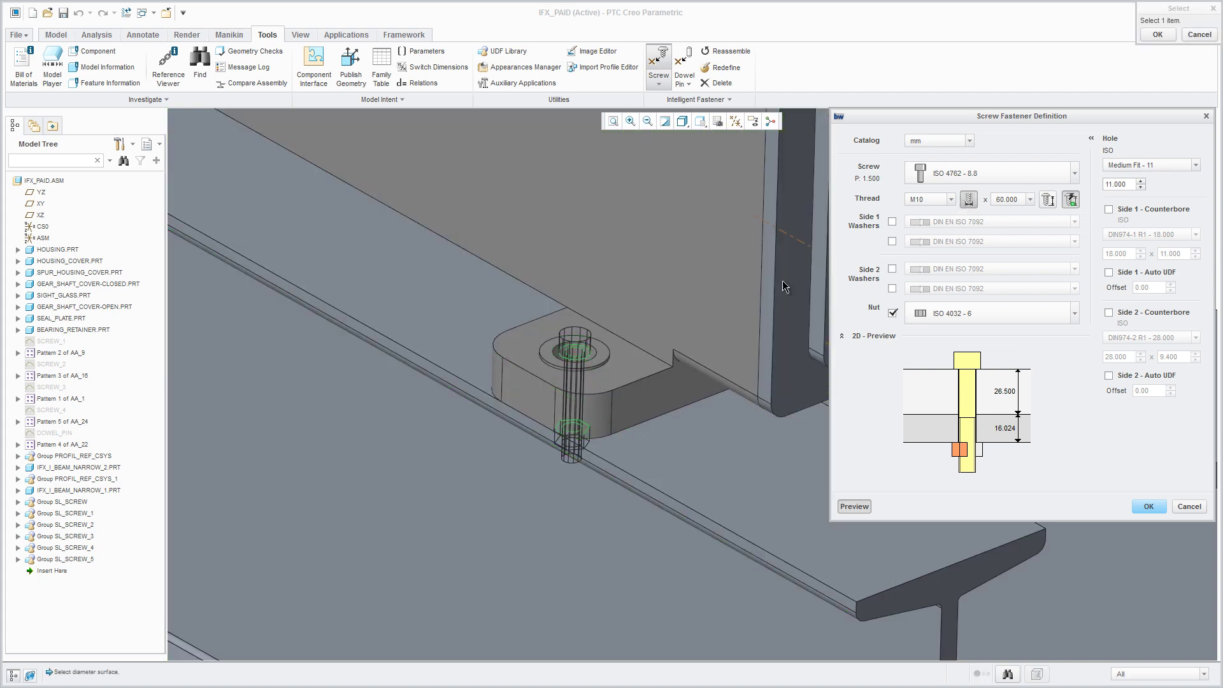
{"action": "left_click", "coordinate": [589, 360]}
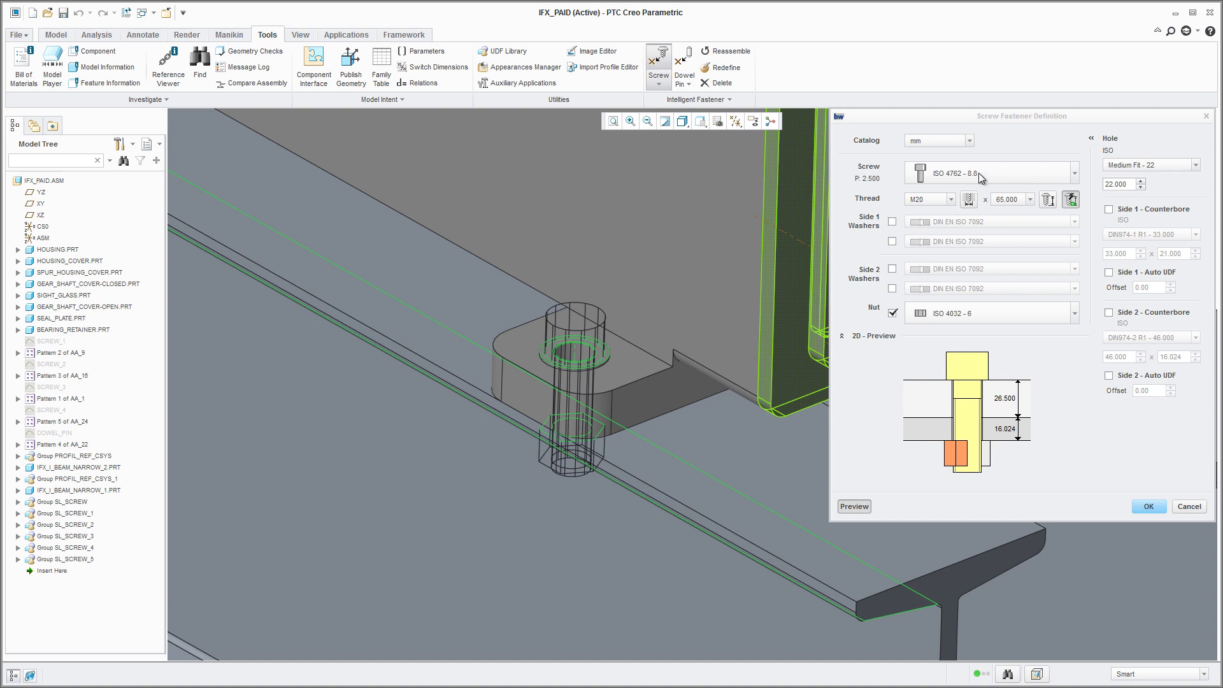
{"action": "left_click", "coordinate": [982, 173]}
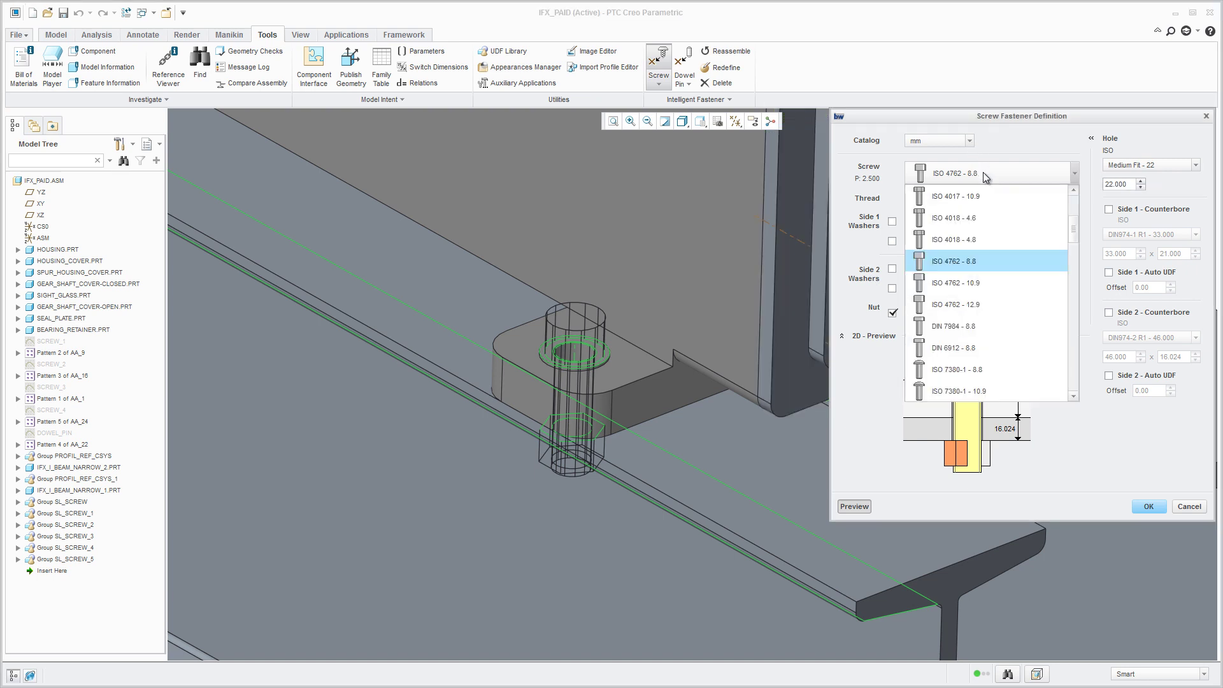
{"action": "scroll", "coordinate": [998, 225], "scroll_direction": "up", "scroll_amount": 3}
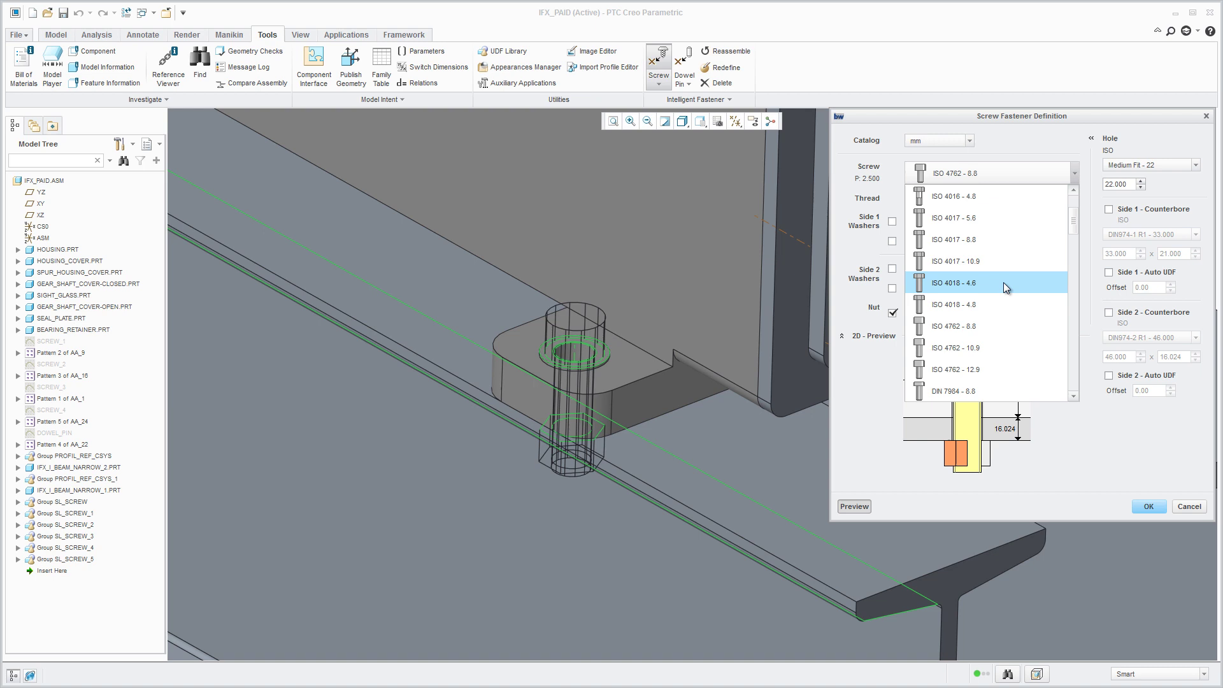
{"action": "left_click", "coordinate": [986, 241]}
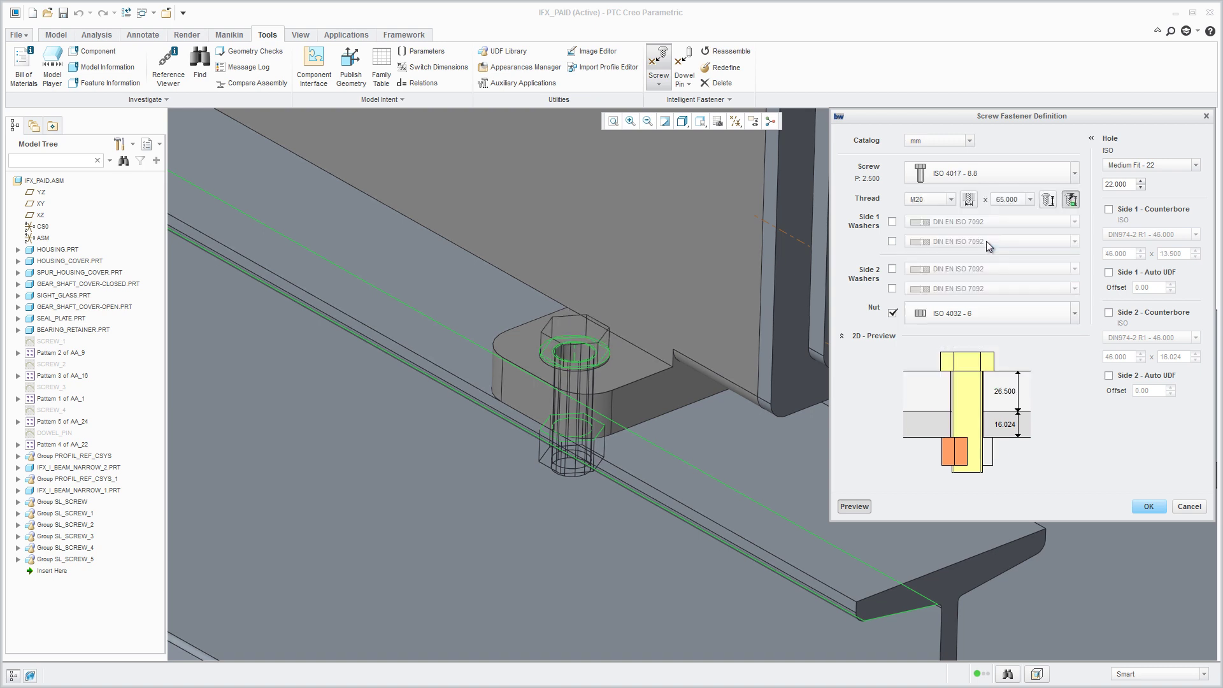
Step: Add a head washer and a DIN 435 I nut-side washer, then assemble on all foot holes
{"action": "left_click", "coordinate": [892, 222]}
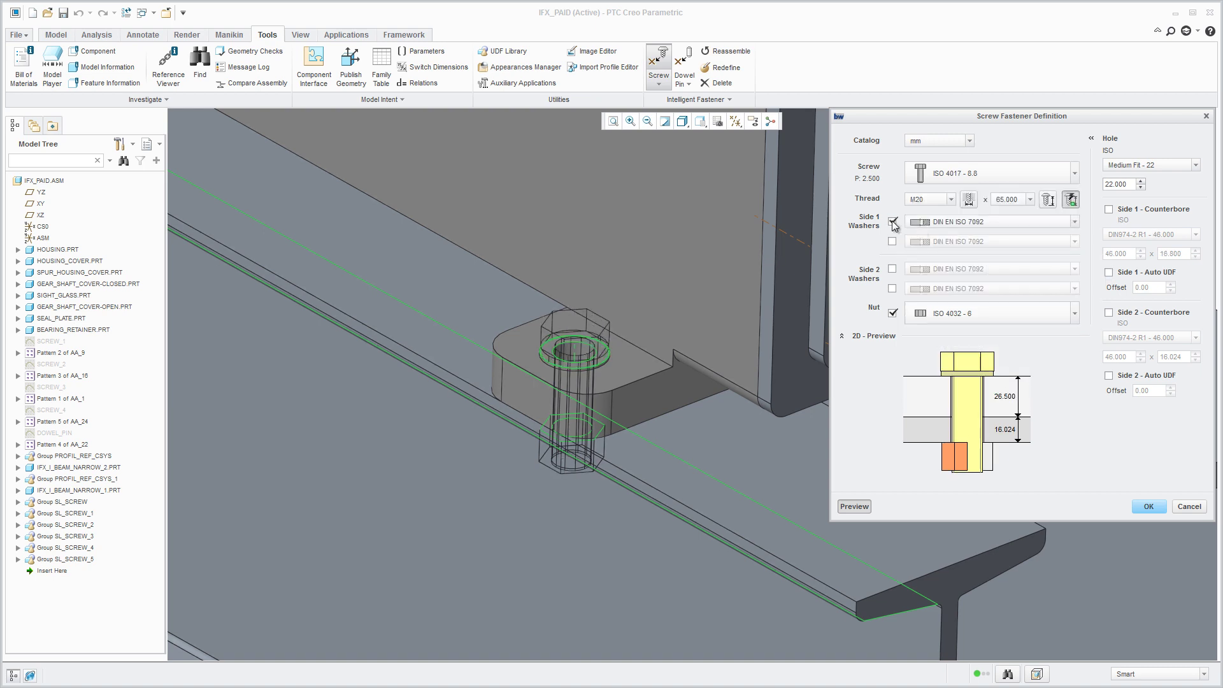
{"action": "left_click", "coordinate": [893, 270]}
{"action": "left_click", "coordinate": [965, 270]}
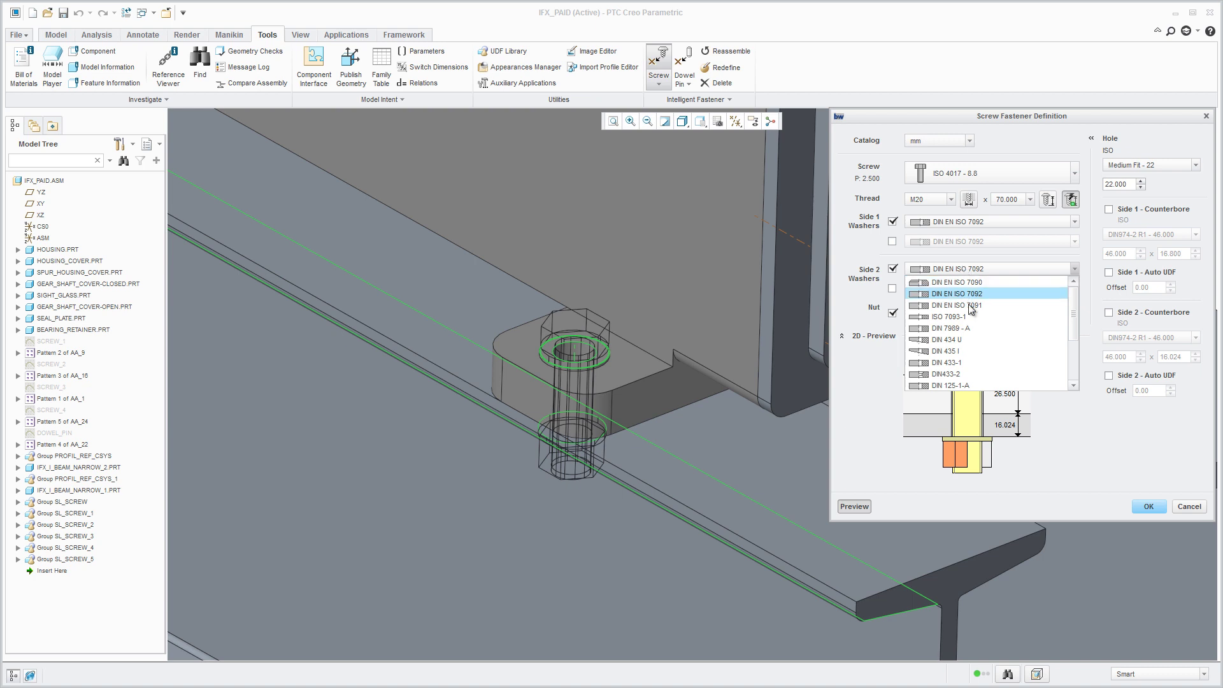
{"action": "left_click", "coordinate": [974, 352]}
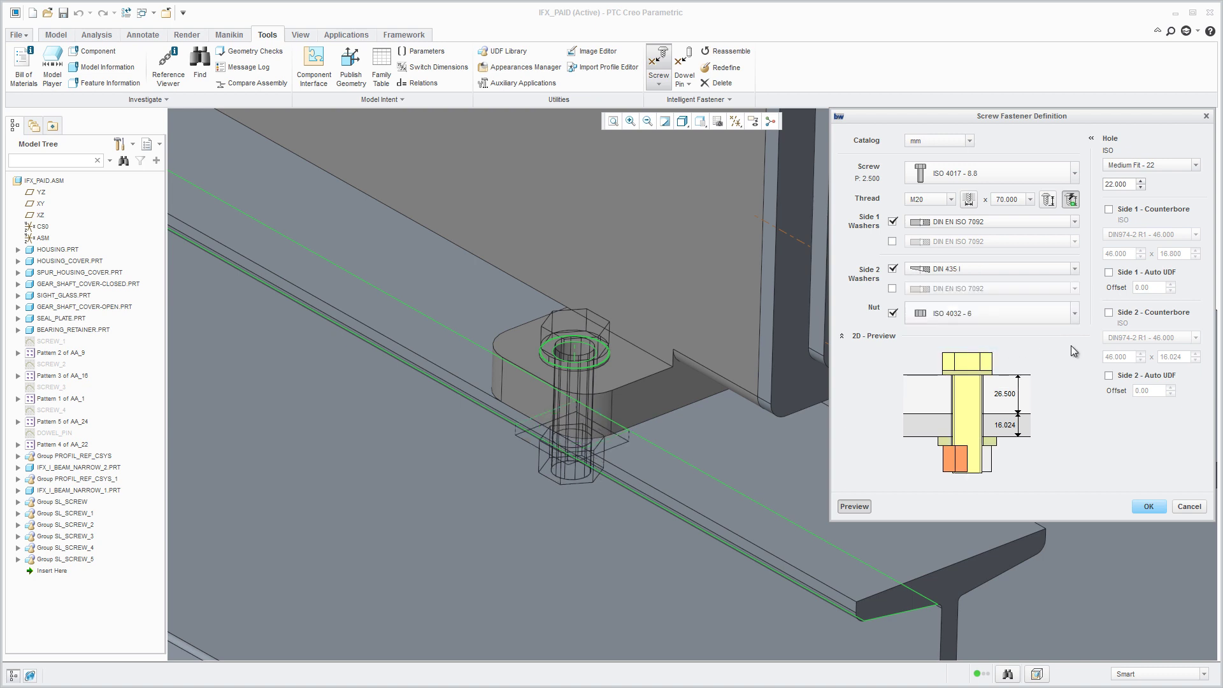
{"action": "left_click", "coordinate": [1151, 510]}
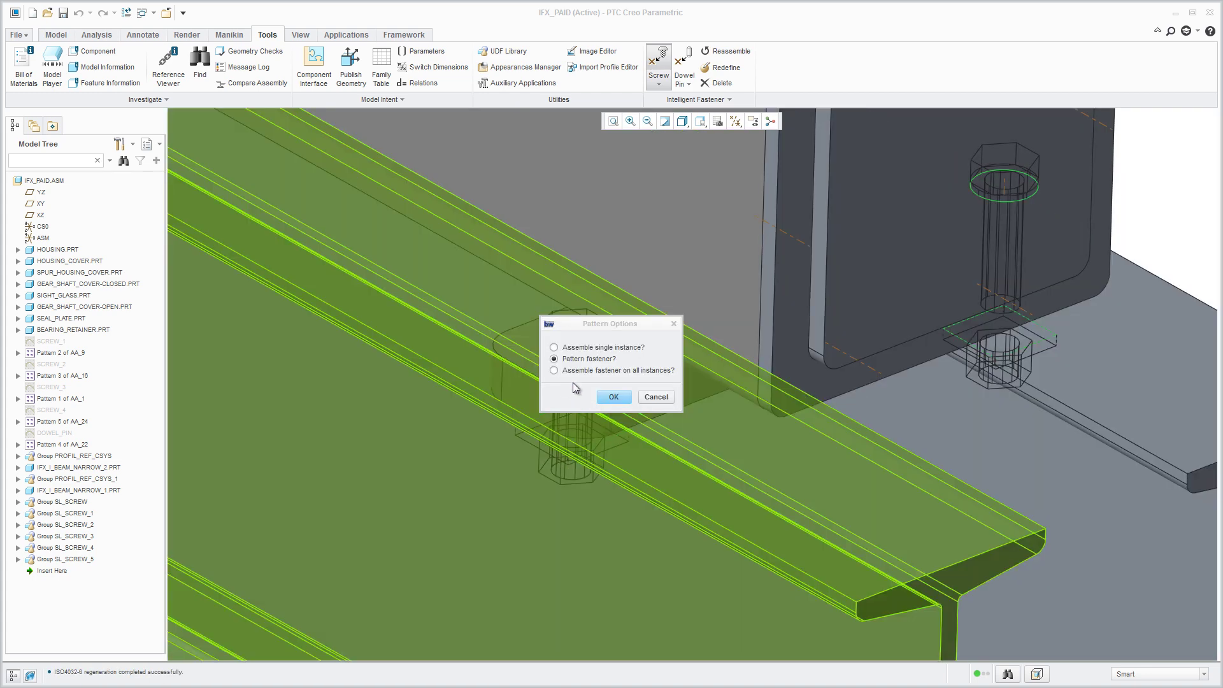
{"action": "left_click", "coordinate": [555, 371]}
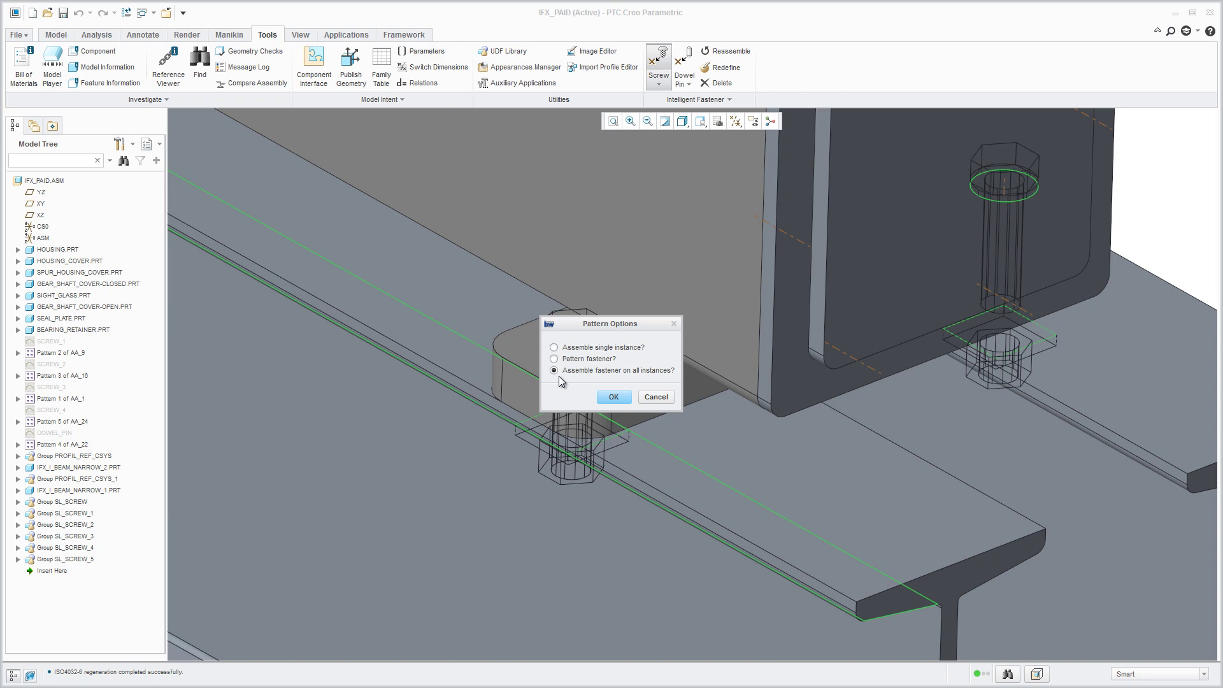
Step: Confirm bolts on all instances, inspect the bolted feet, and return to the default view
{"action": "left_click", "coordinate": [616, 397]}
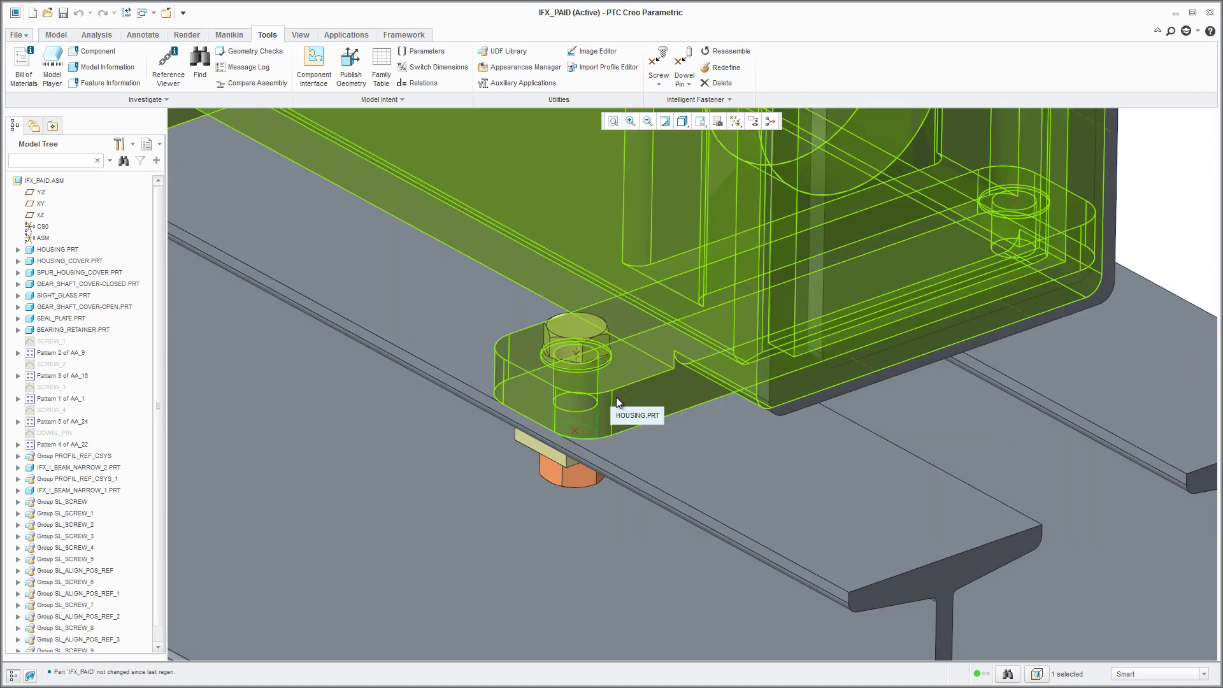
{"action": "key", "text": "ctrl+d"}
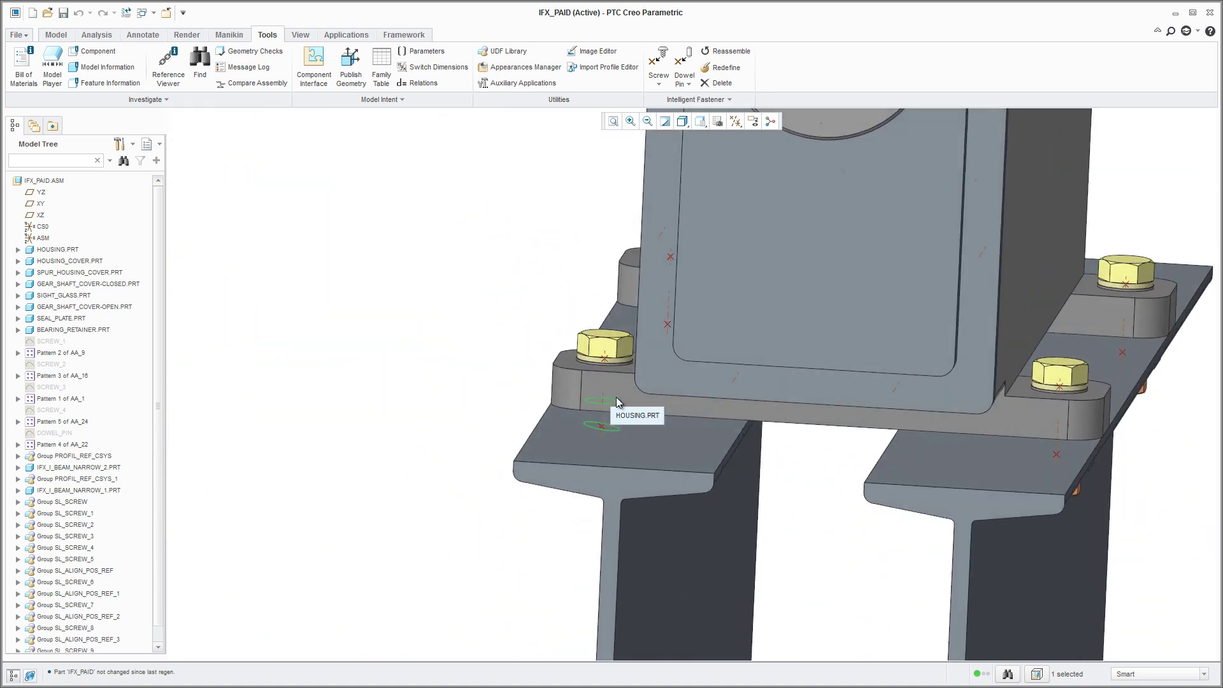
{"action": "mouse_move", "coordinate": [616, 397]}
{"action": "middle_mouse_down"}
{"action": "mouse_move", "coordinate": [581, 414]}
{"action": "mouse_move", "coordinate": [871, 387]}
{"action": "mouse_move", "coordinate": [516, 225]}
{"action": "middle_mouse_up"}
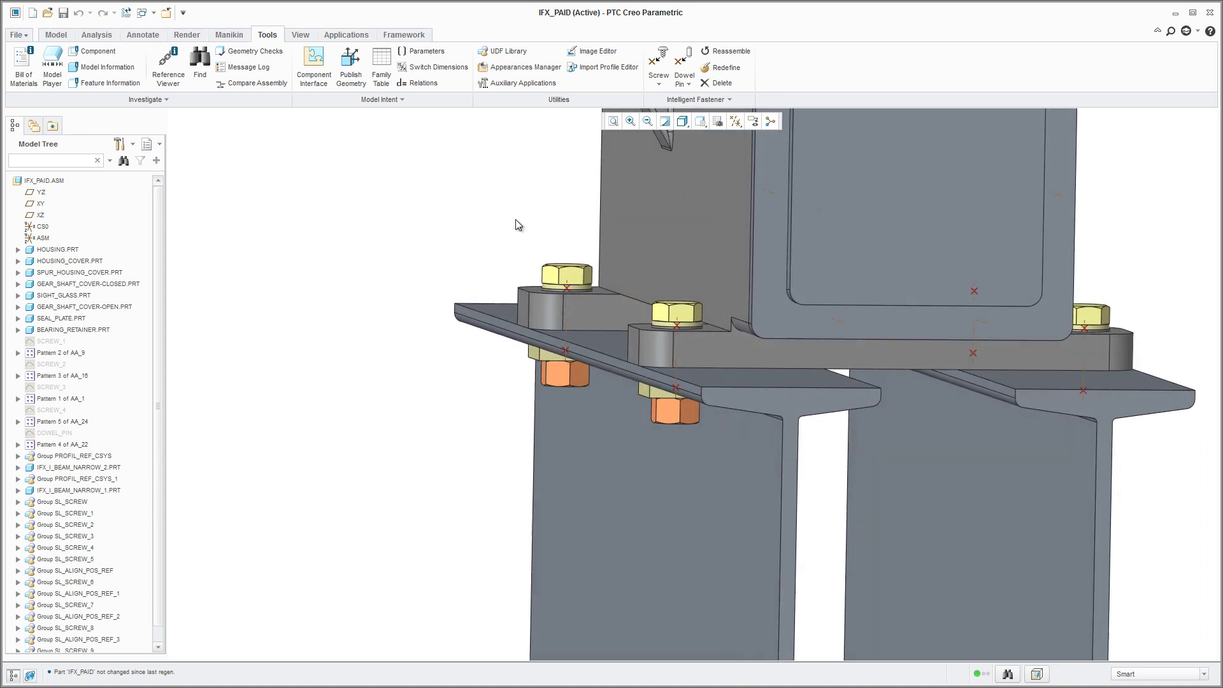
{"action": "key", "text": "ctrl+d"}
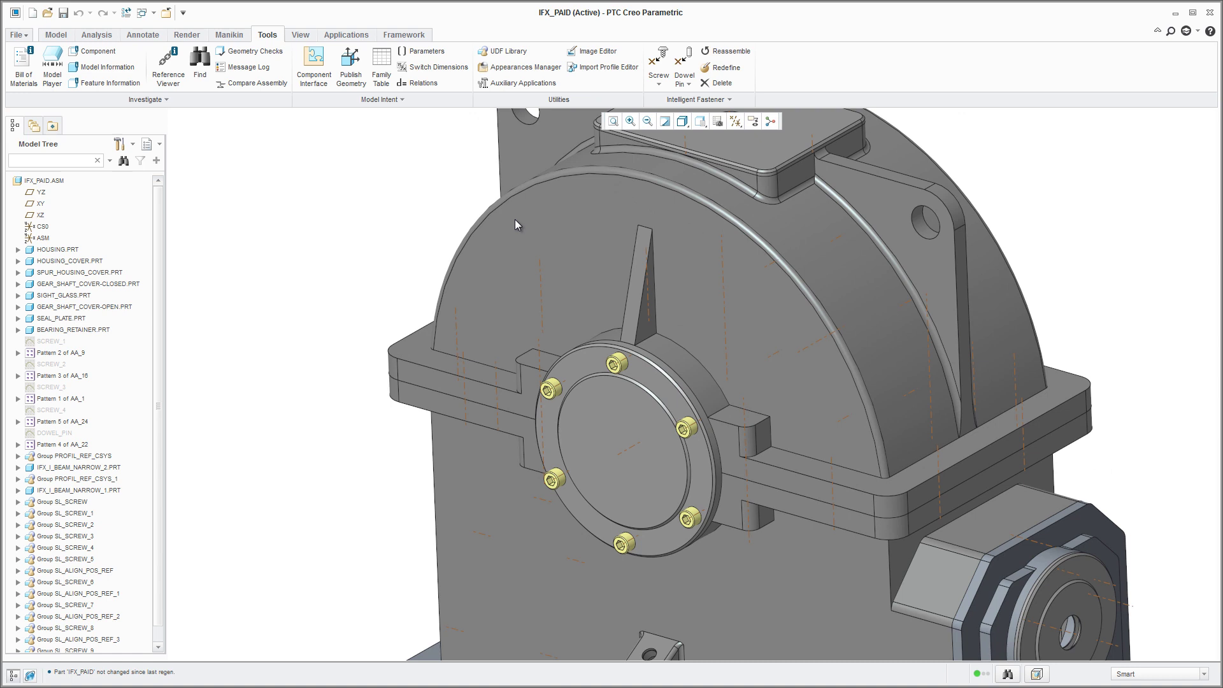
Step: Start a dowel pin on datum axis AA_22 against the housing flange top surface
{"action": "left_click", "coordinate": [685, 57]}
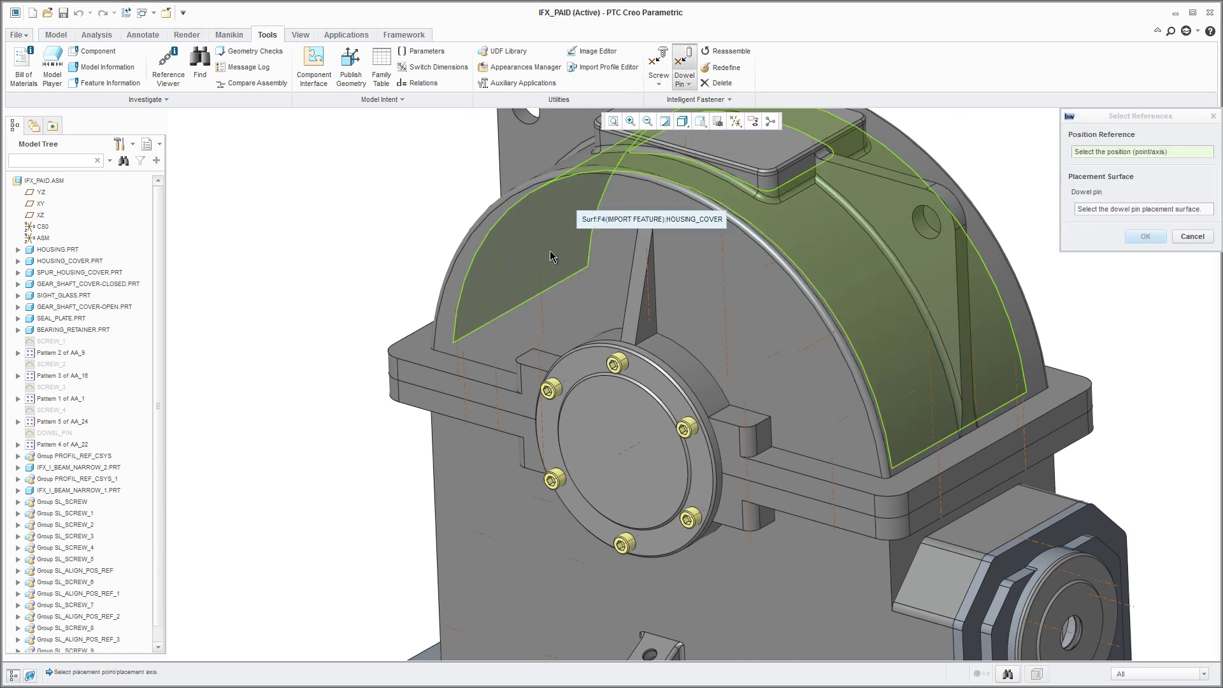
{"action": "left_click", "coordinate": [497, 382]}
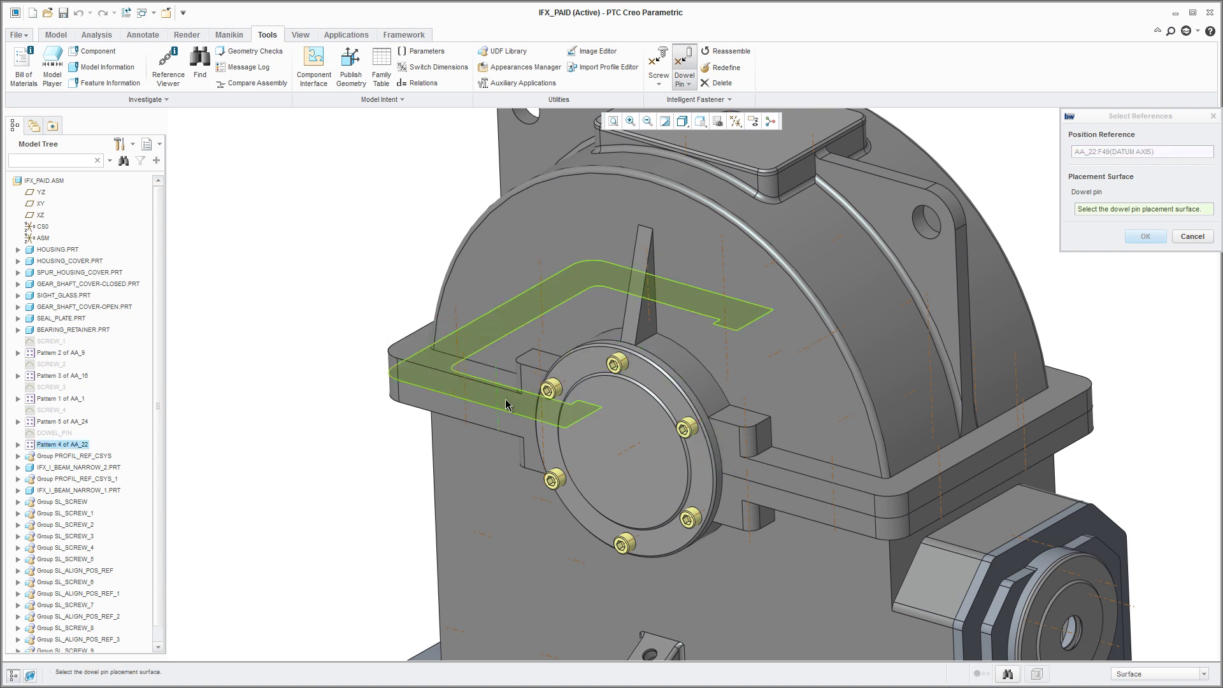
{"action": "left_click", "coordinate": [508, 405]}
Step: Size the ISO 2338 dowel pin to 8 mm diameter and 45 mm length, showing bore settings
{"action": "middle_click", "coordinate": [507, 405]}
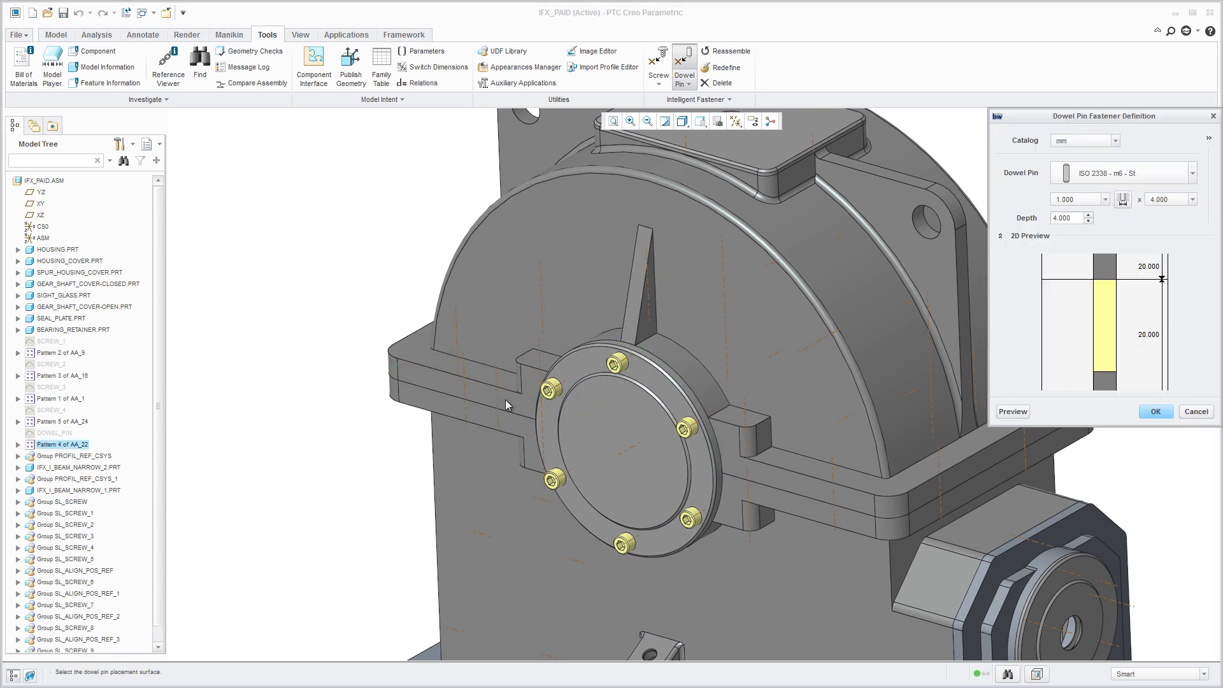
{"action": "left_click", "coordinate": [1107, 199]}
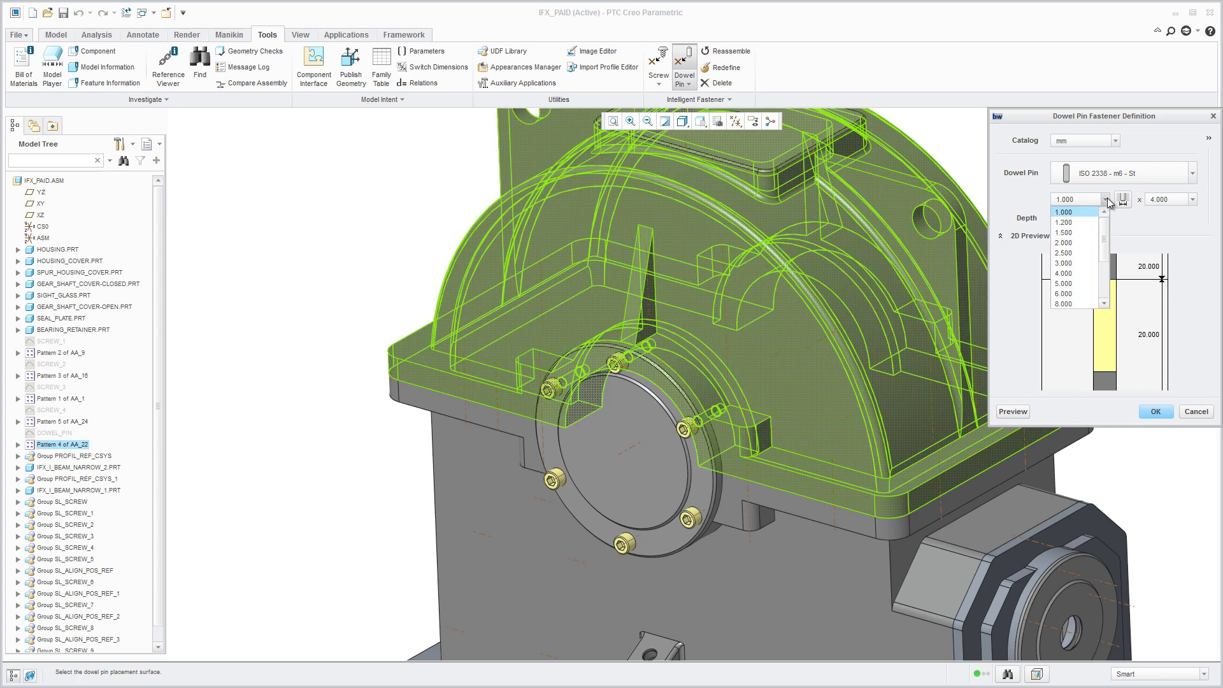
{"action": "left_click", "coordinate": [1085, 304]}
{"action": "left_click", "coordinate": [1192, 200]}
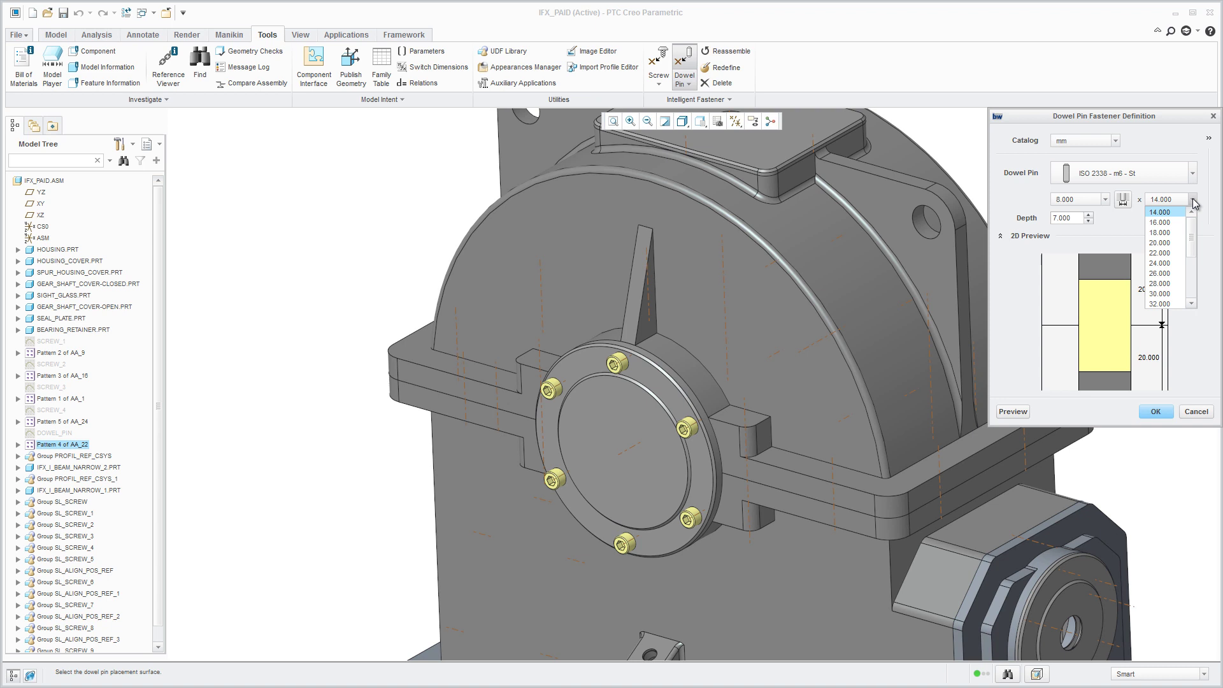
{"action": "scroll", "coordinate": [1171, 258], "scroll_direction": "down", "scroll_amount": 3}
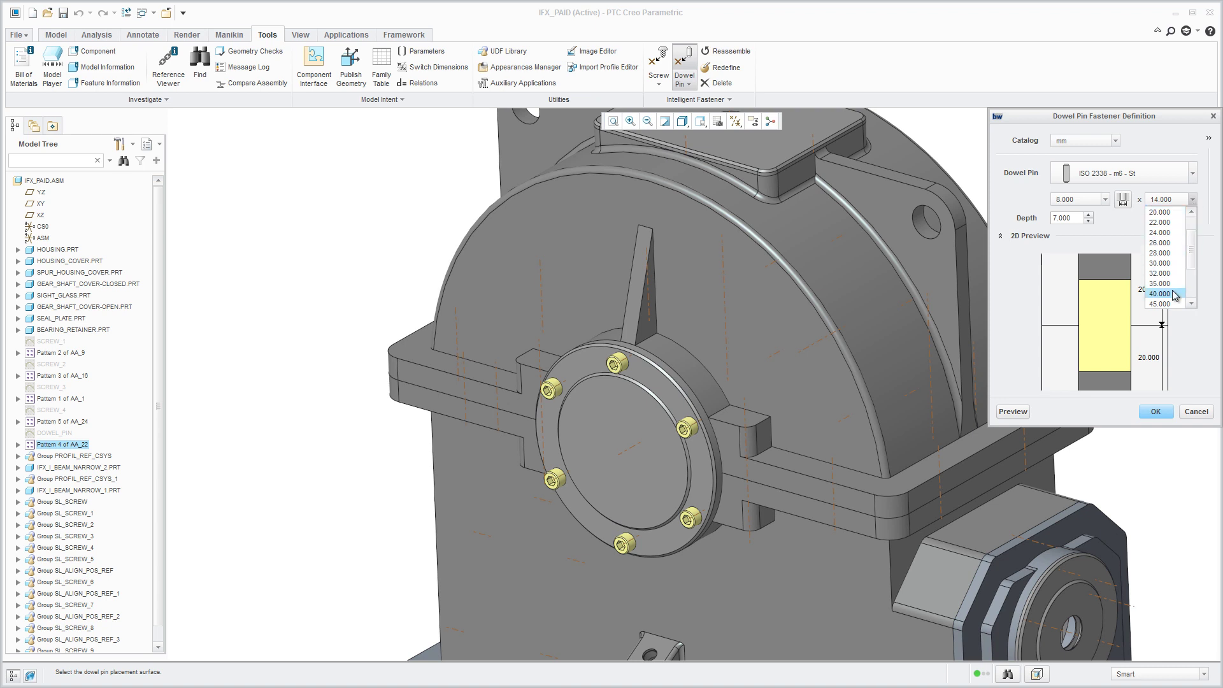
{"action": "left_click", "coordinate": [1170, 304]}
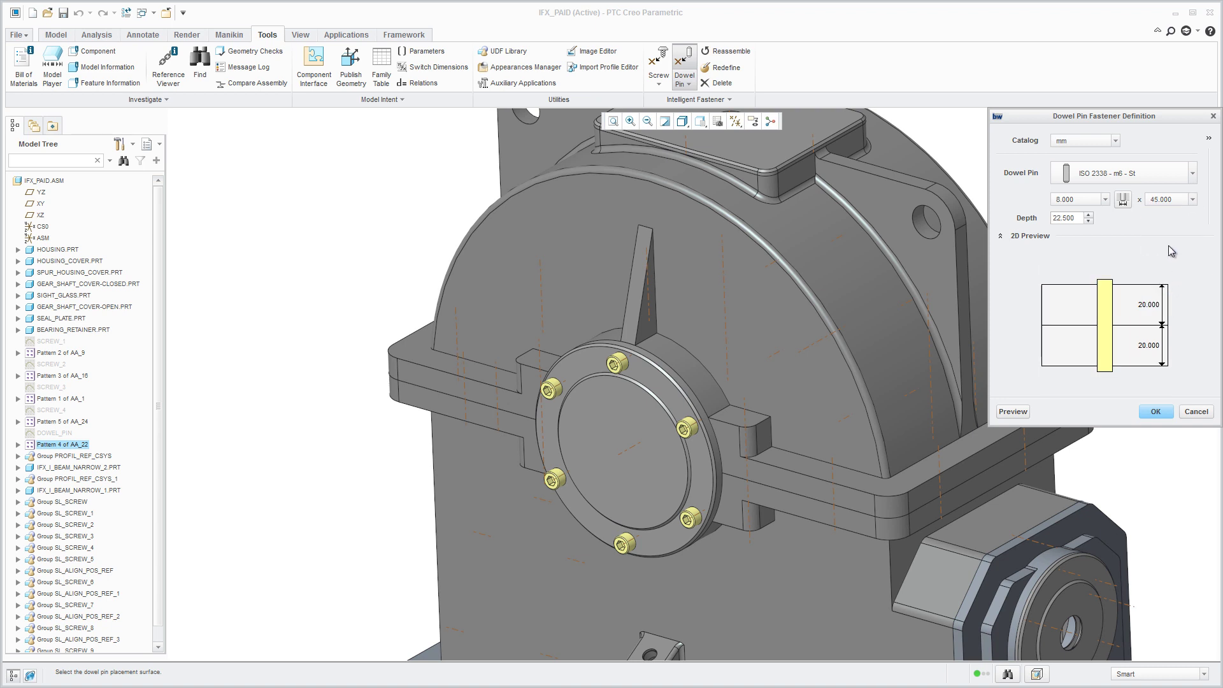
{"action": "left_click", "coordinate": [1209, 141]}
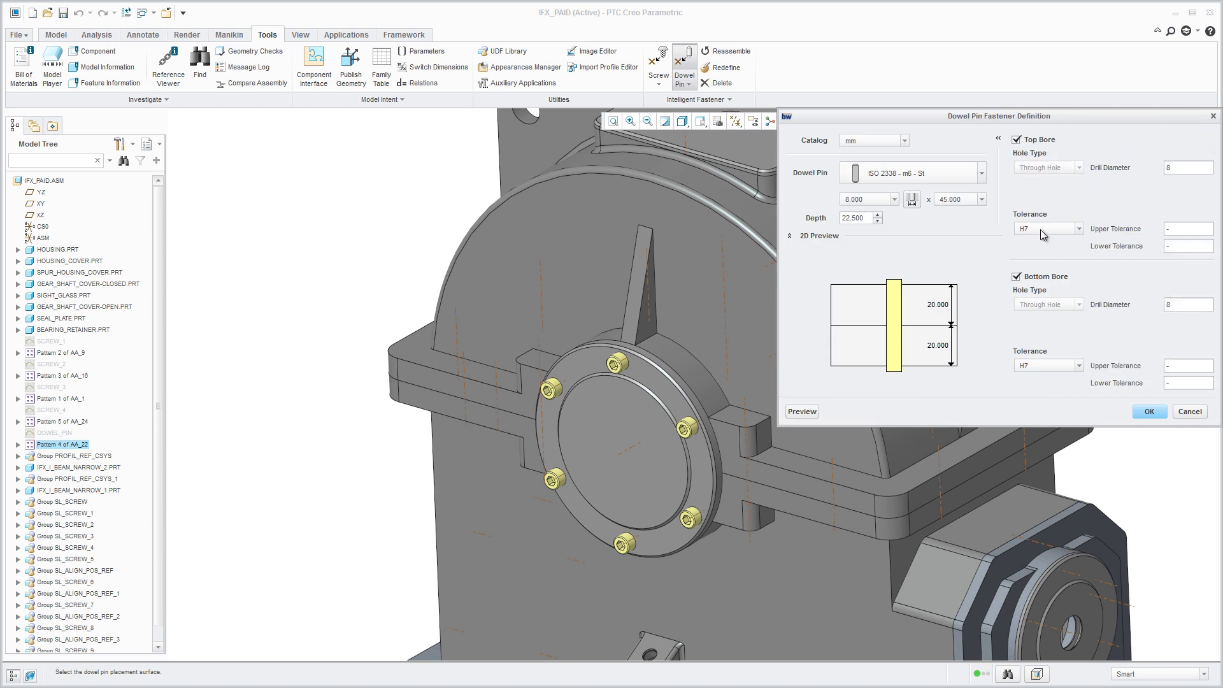
Step: Confirm the 8×45 dowel pin, pattern it on all flange positions, and inspect the housing flange
{"action": "left_click", "coordinate": [1151, 412]}
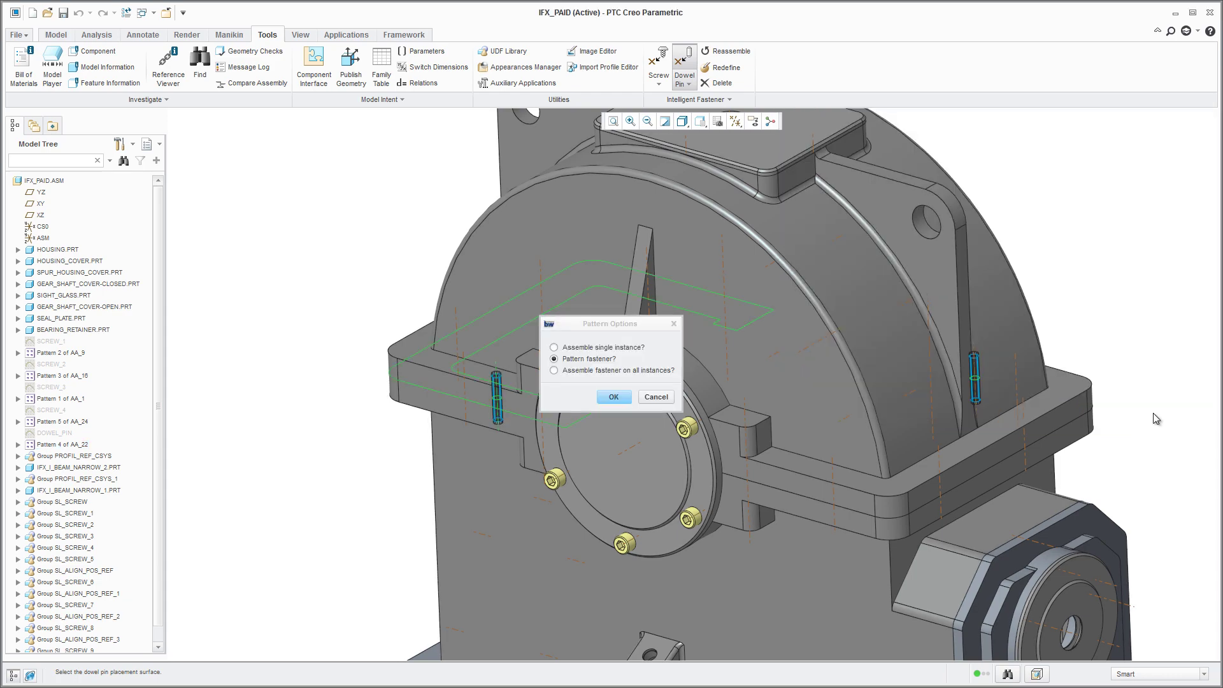
{"action": "key", "text": "Return"}
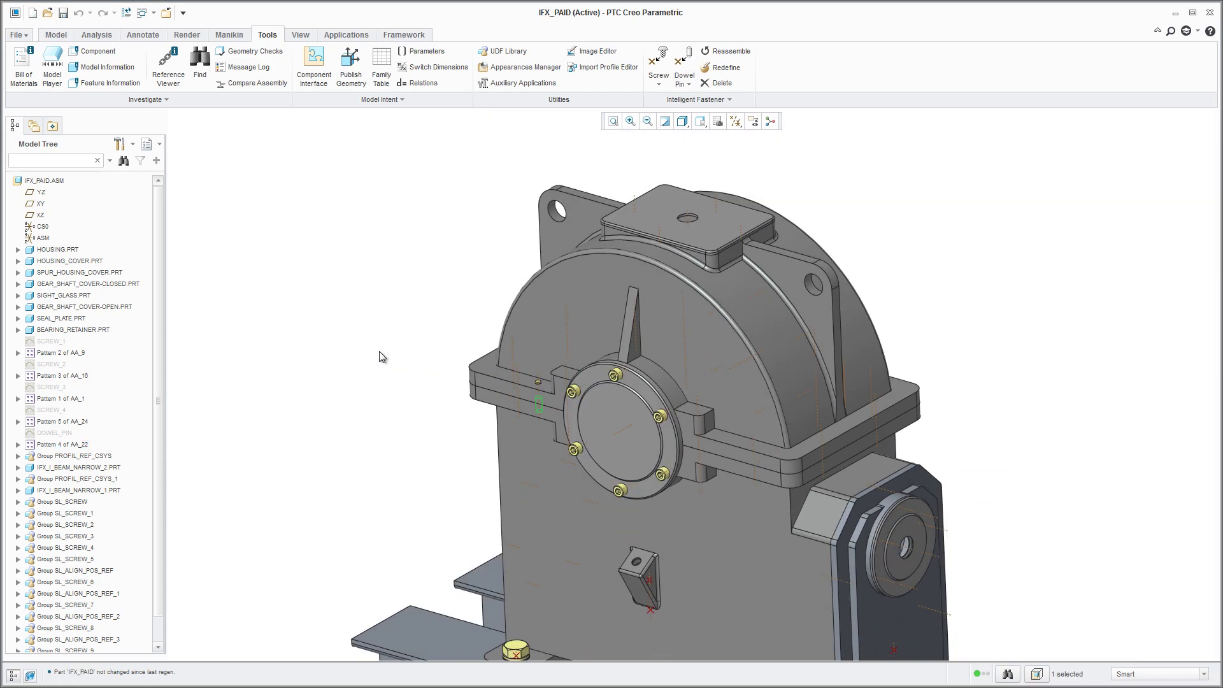
{"action": "scroll", "coordinate": [461, 392], "scroll_direction": "up", "scroll_amount": 5}
{"action": "mouse_move", "coordinate": [583, 369]}
{"action": "middle_mouse_down"}
{"action": "mouse_move", "coordinate": [587, 411]}
{"action": "mouse_move", "coordinate": [930, 388]}
{"action": "mouse_move", "coordinate": [921, 383]}
{"action": "middle_mouse_up"}
{"action": "scroll", "coordinate": [587, 411], "scroll_direction": "down", "scroll_amount": 4}
{"action": "left_click", "coordinate": [930, 389]}
{"action": "scroll", "coordinate": [751, 357], "scroll_direction": "up", "scroll_amount": 4}
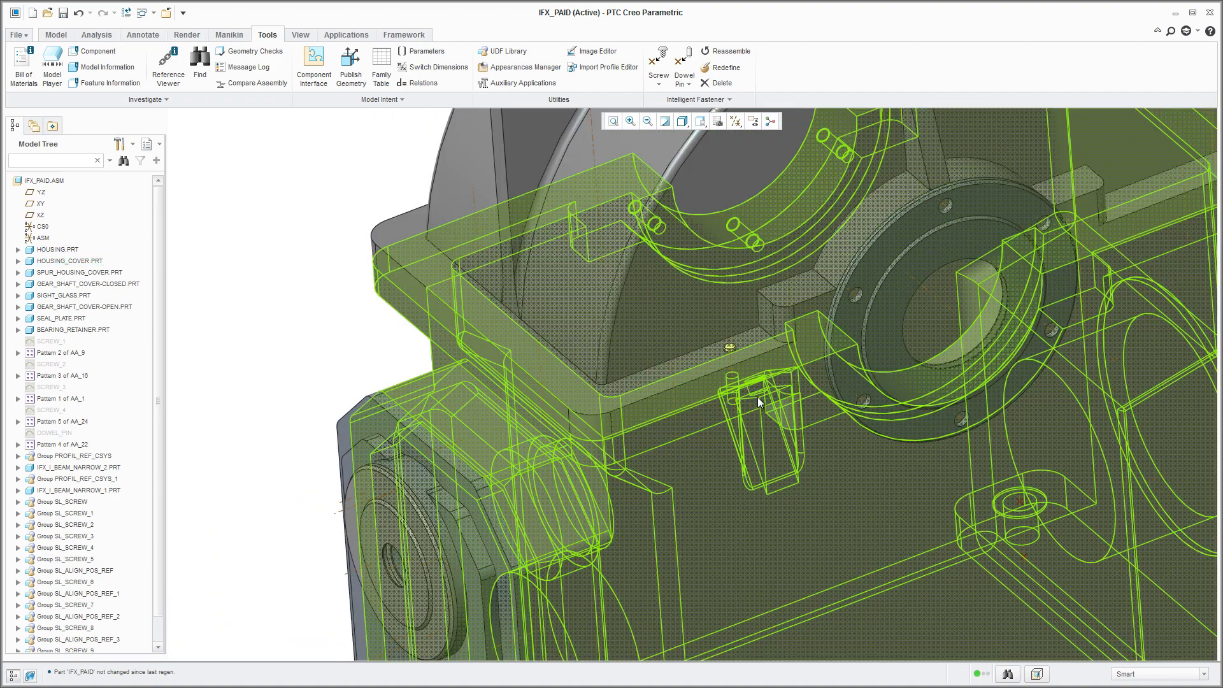
{"action": "scroll", "coordinate": [757, 397], "scroll_direction": "up", "scroll_amount": 3}
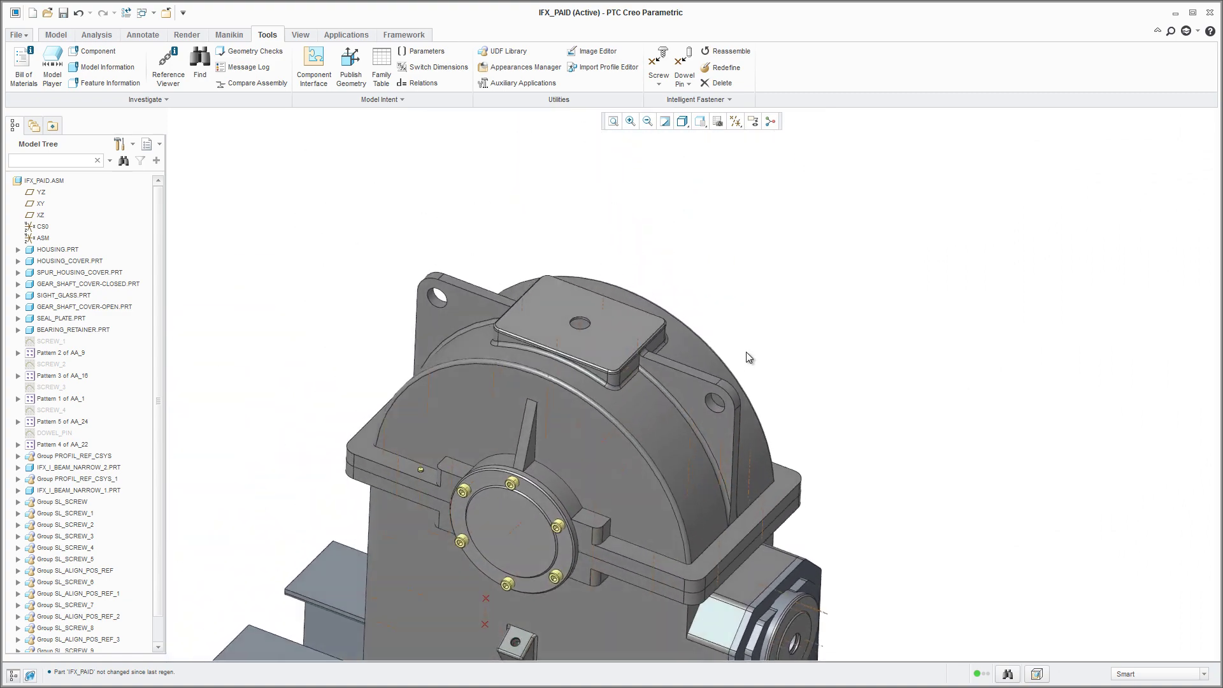
{"action": "scroll", "coordinate": [744, 351], "scroll_direction": "up", "scroll_amount": 4}
{"action": "mouse_move", "coordinate": [744, 350]}
{"action": "middle_mouse_down"}
{"action": "mouse_move", "coordinate": [429, 294]}
{"action": "mouse_move", "coordinate": [449, 330]}
{"action": "middle_mouse_up"}
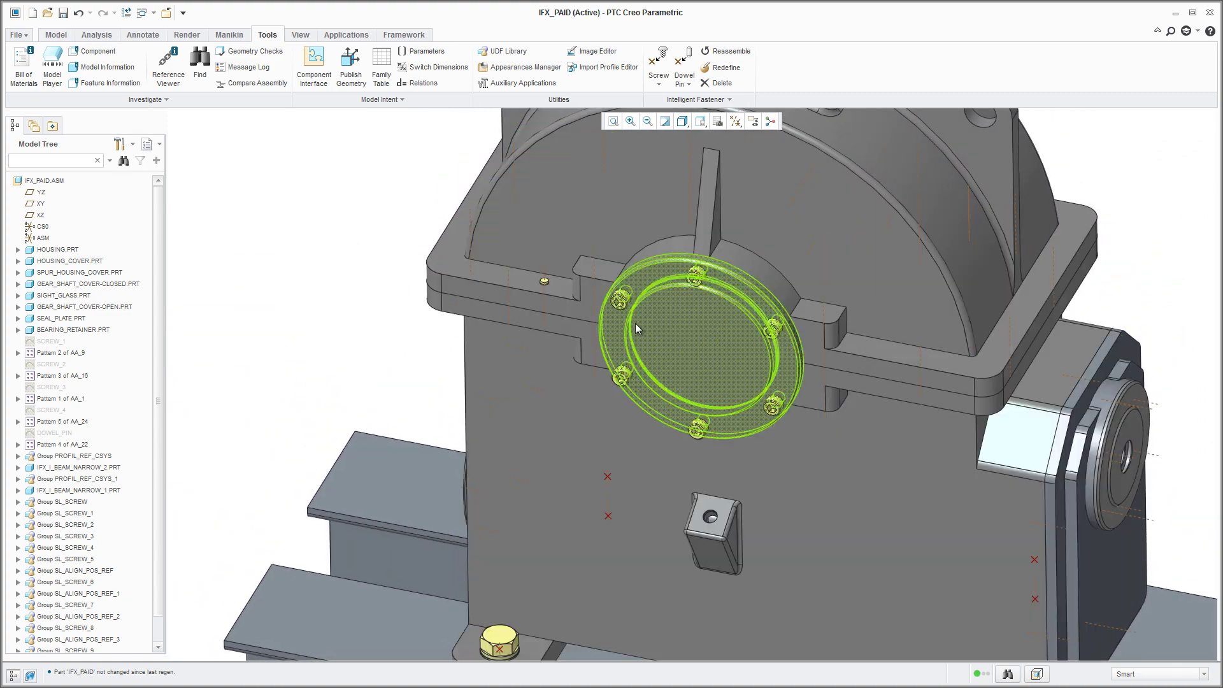
Step: Activate the closed gear-shaft cover, change its 10 dimension to 30, and regenerate
{"action": "left_click", "coordinate": [618, 324]}
{"action": "right_click", "coordinate": [619, 325]}
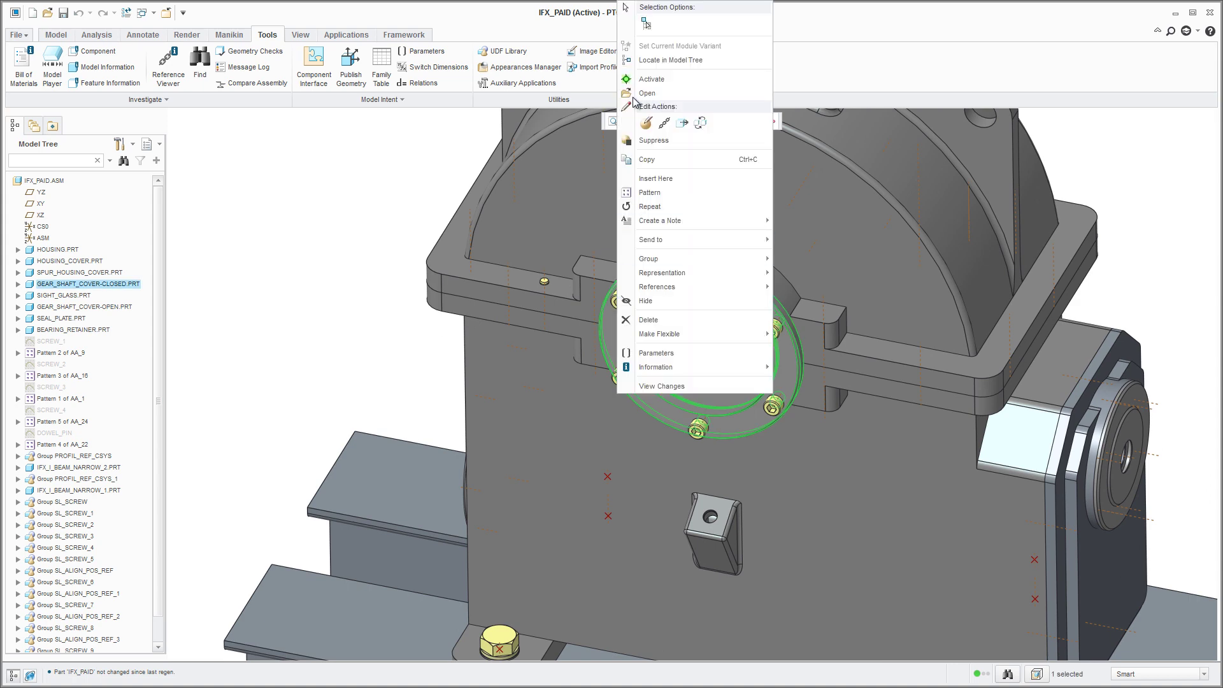
{"action": "left_click", "coordinate": [650, 79]}
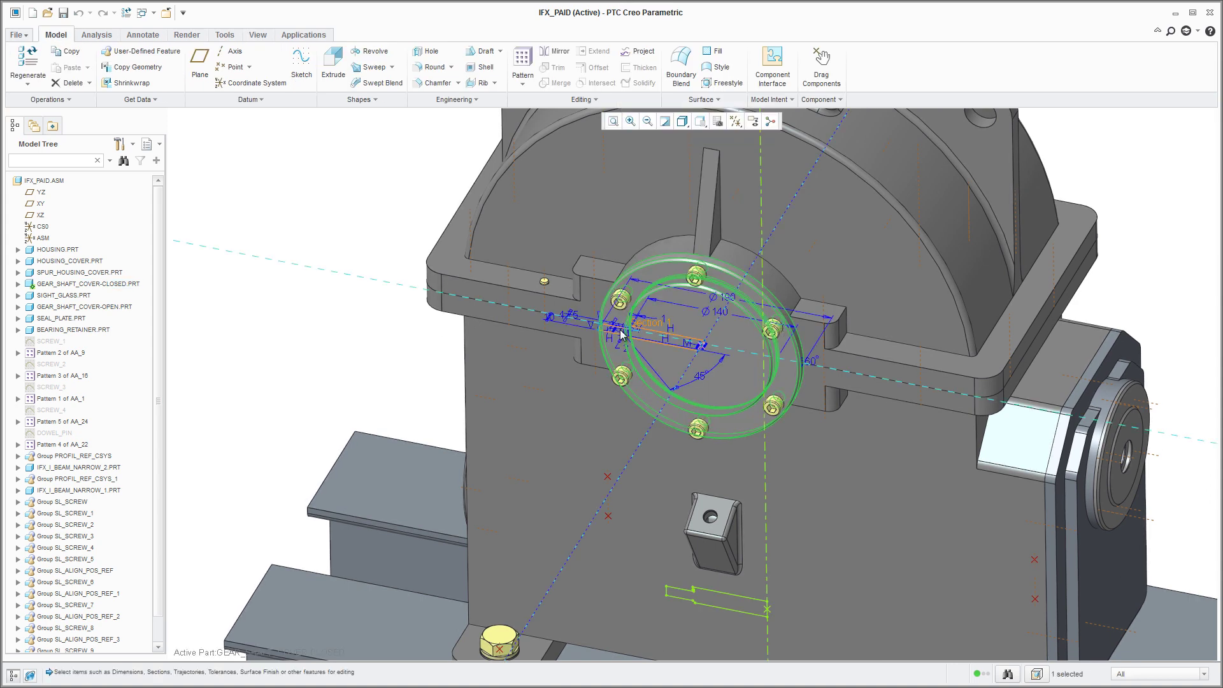
{"action": "scroll", "coordinate": [618, 329], "scroll_direction": "up", "scroll_amount": 3}
{"action": "double_click", "coordinate": [572, 327]}
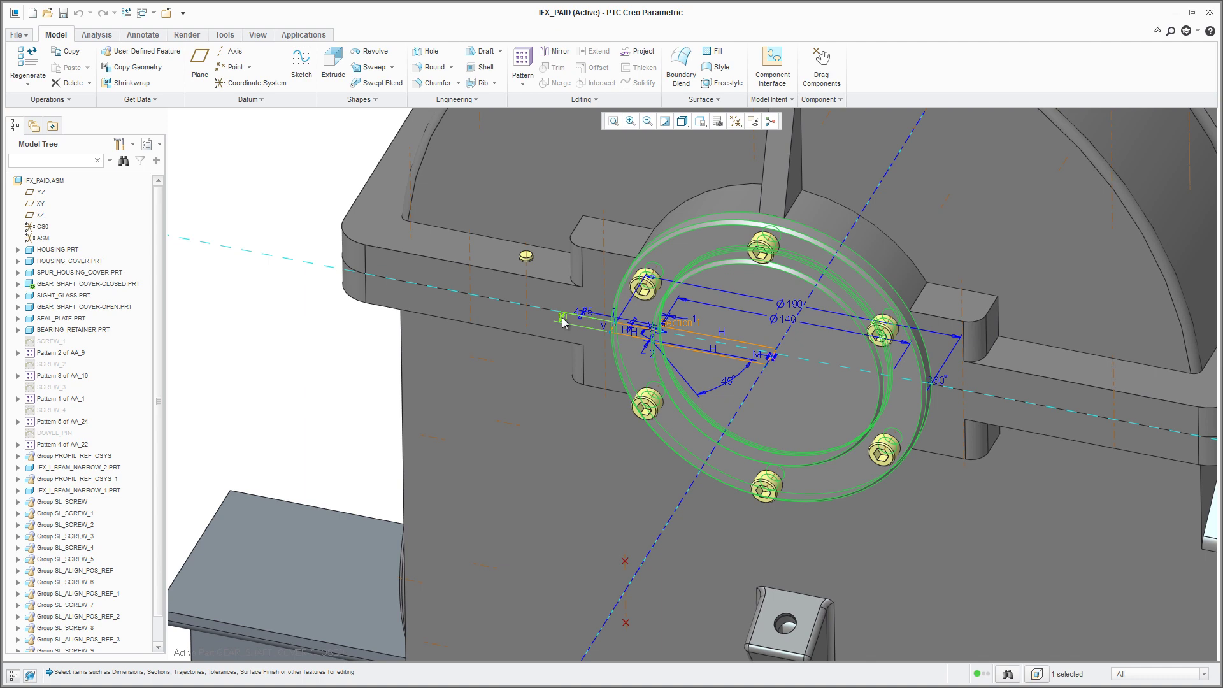
{"action": "type", "text": "3"}
{"action": "key", "text": "Return"}
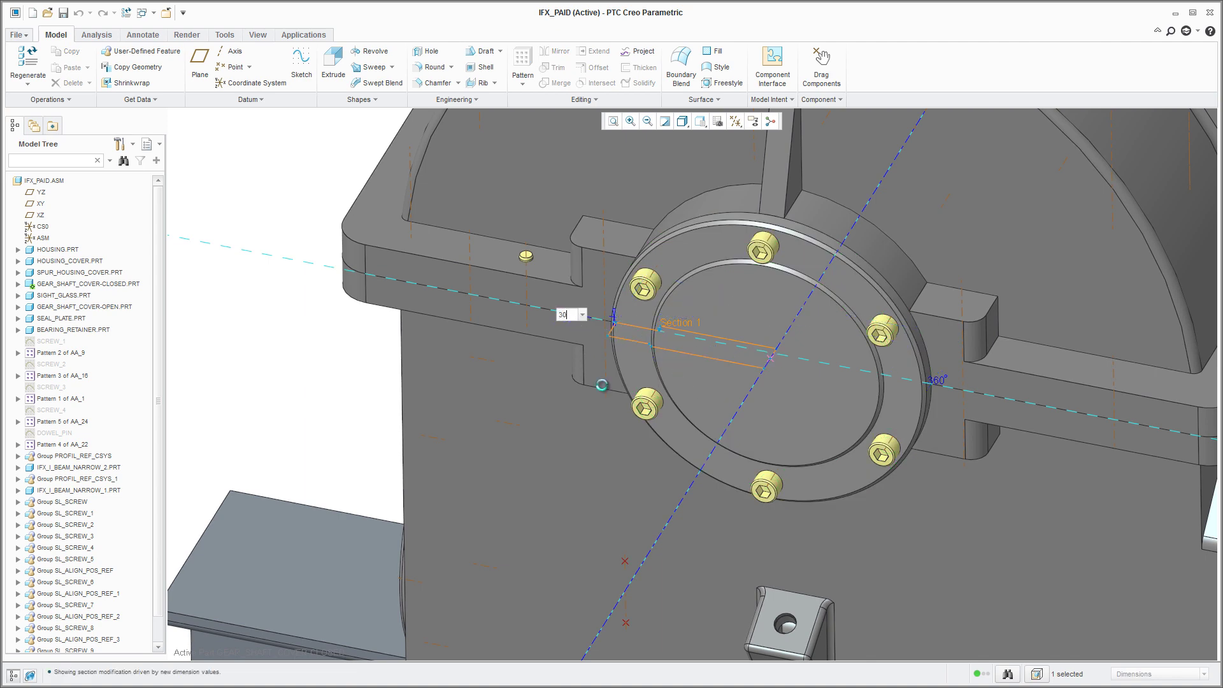
{"action": "key", "text": "ctrl+g"}
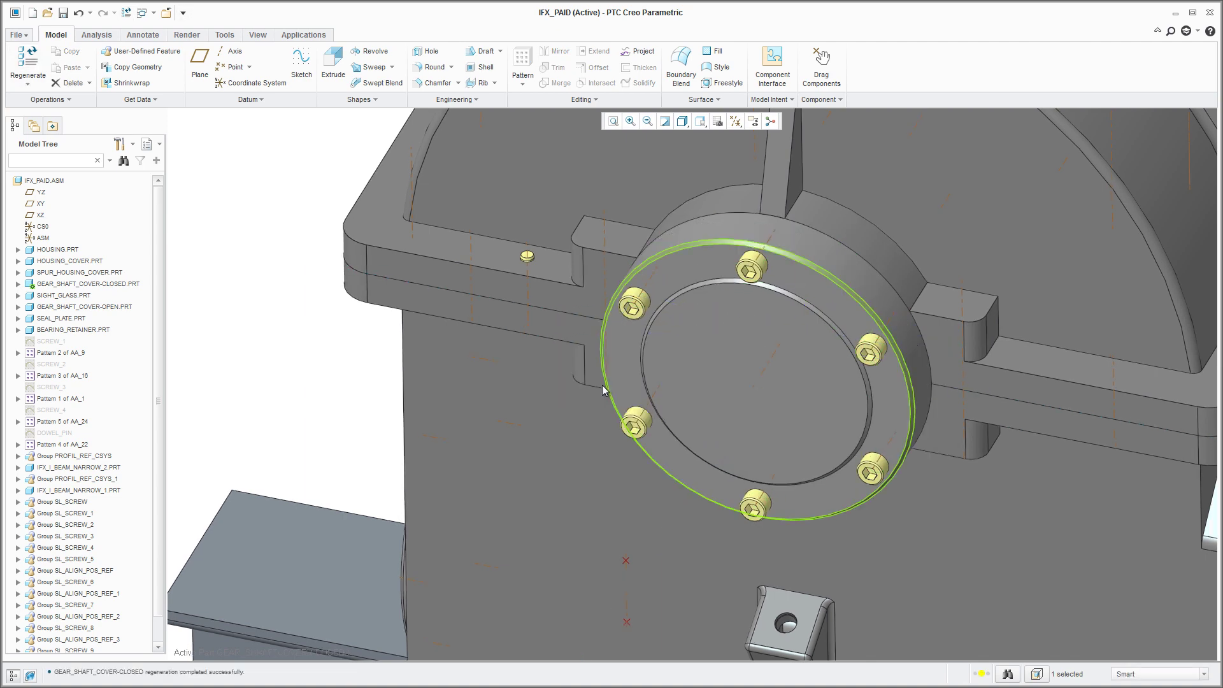
{"action": "left_click", "coordinate": [277, 191]}
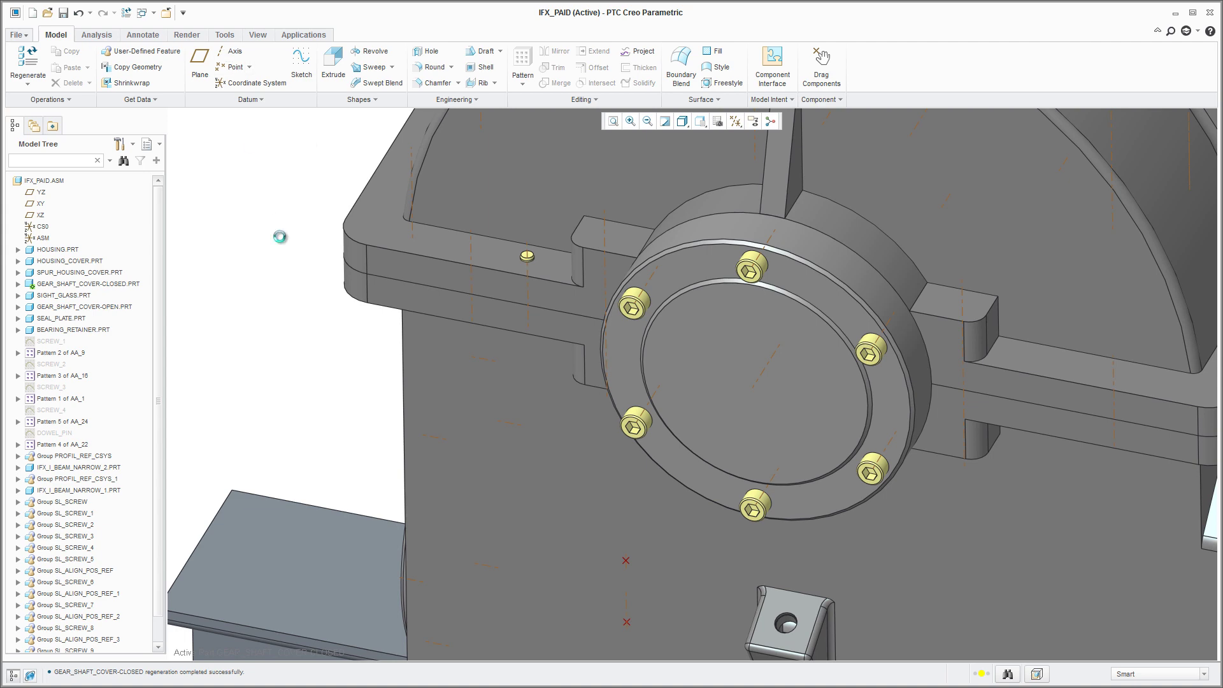
Step: Run Check Screw Fasteners and highlight the screws reported too short
{"action": "left_click", "coordinate": [267, 35]}
{"action": "left_click", "coordinate": [696, 99]}
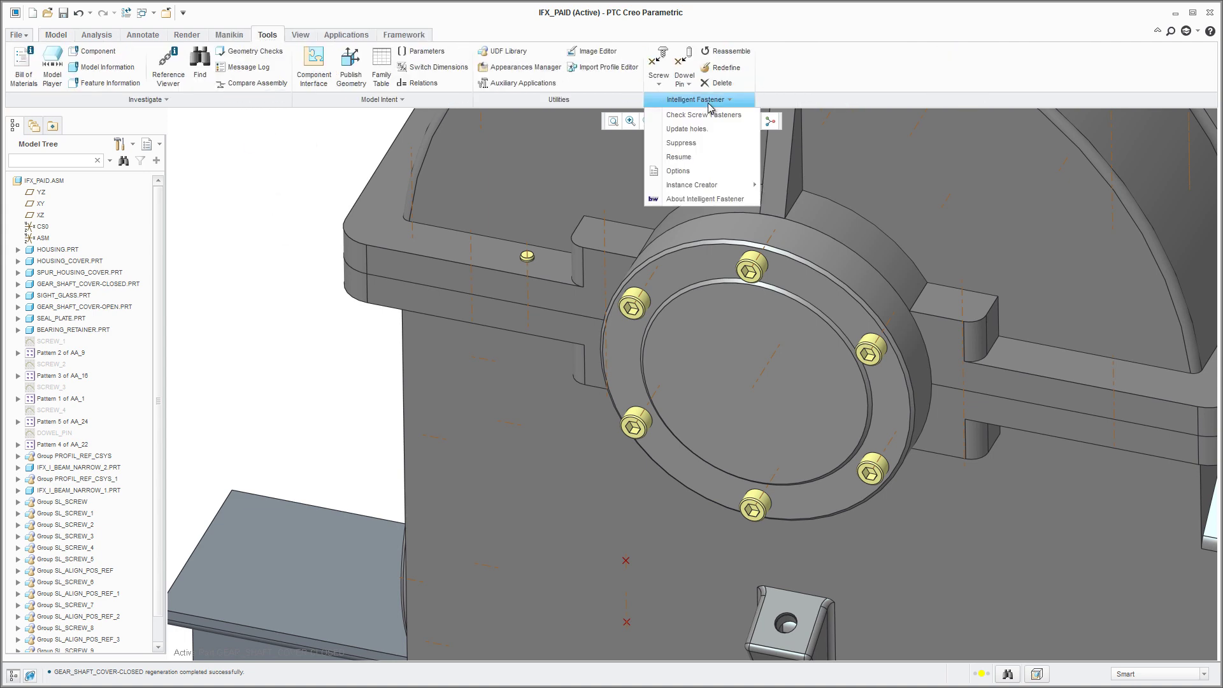
{"action": "left_click", "coordinate": [703, 115]}
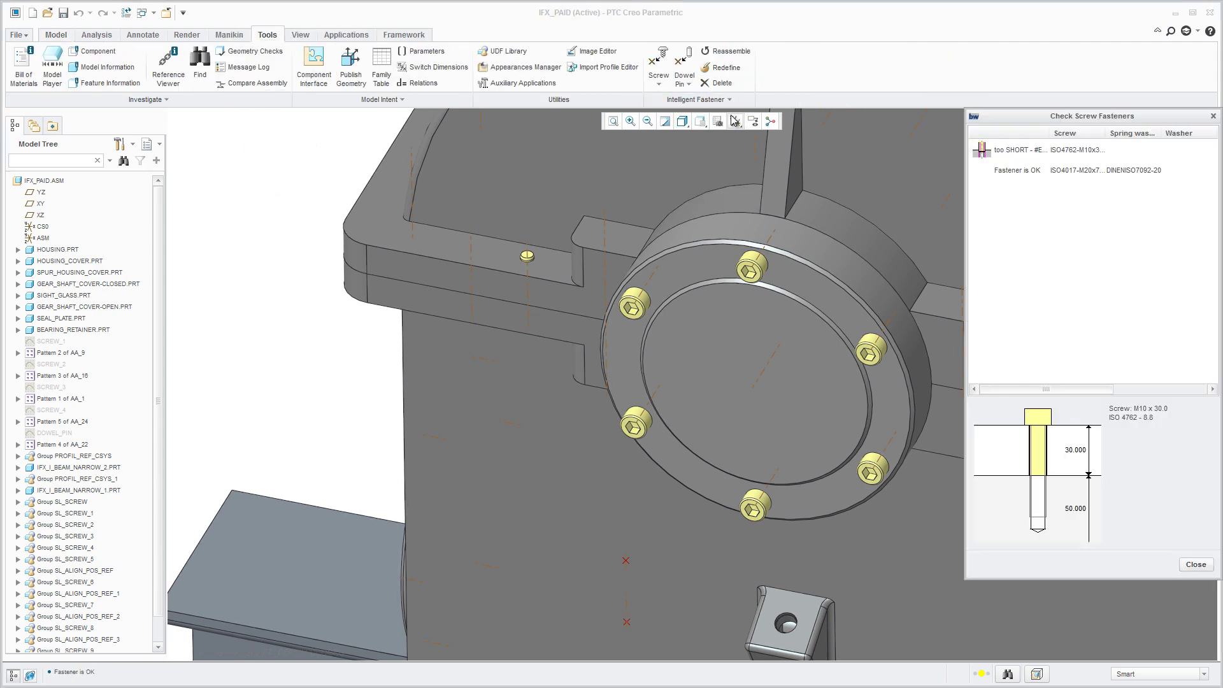
{"action": "left_click", "coordinate": [1008, 151]}
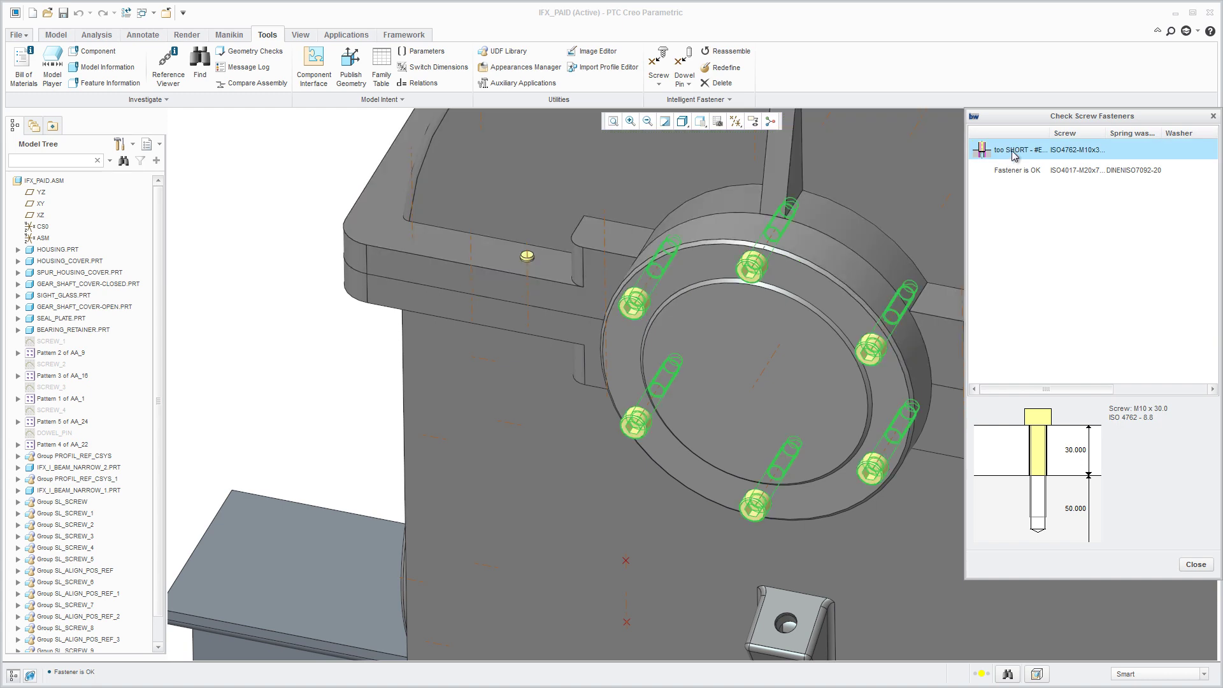
Step: Reopen the too-short cover screws' definition and change them from M10×30 to M10×40
{"action": "double_click", "coordinate": [1013, 154]}
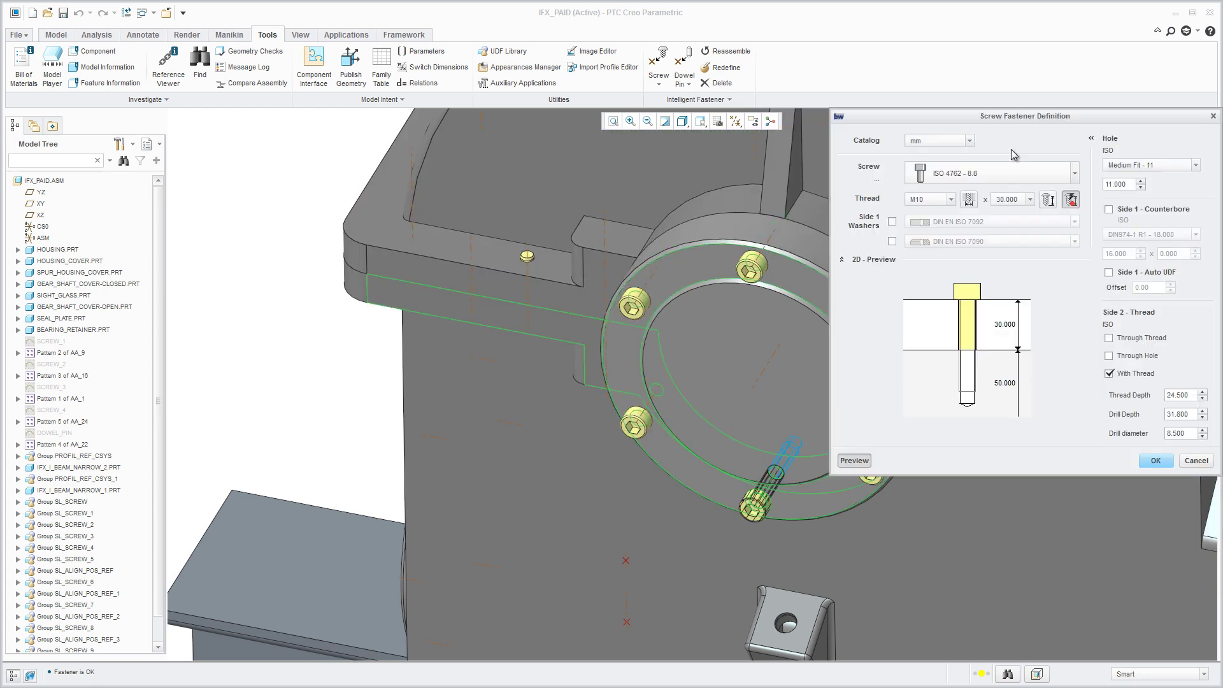
{"action": "left_click", "coordinate": [1072, 199]}
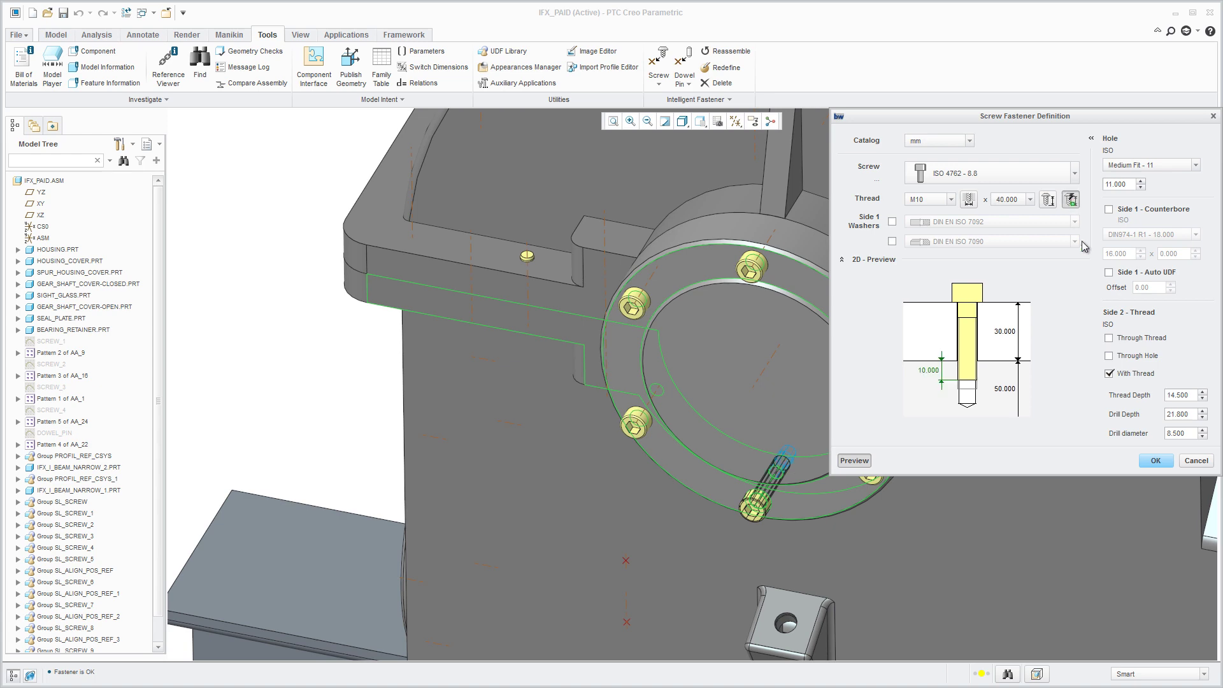
{"action": "left_click", "coordinate": [1156, 460]}
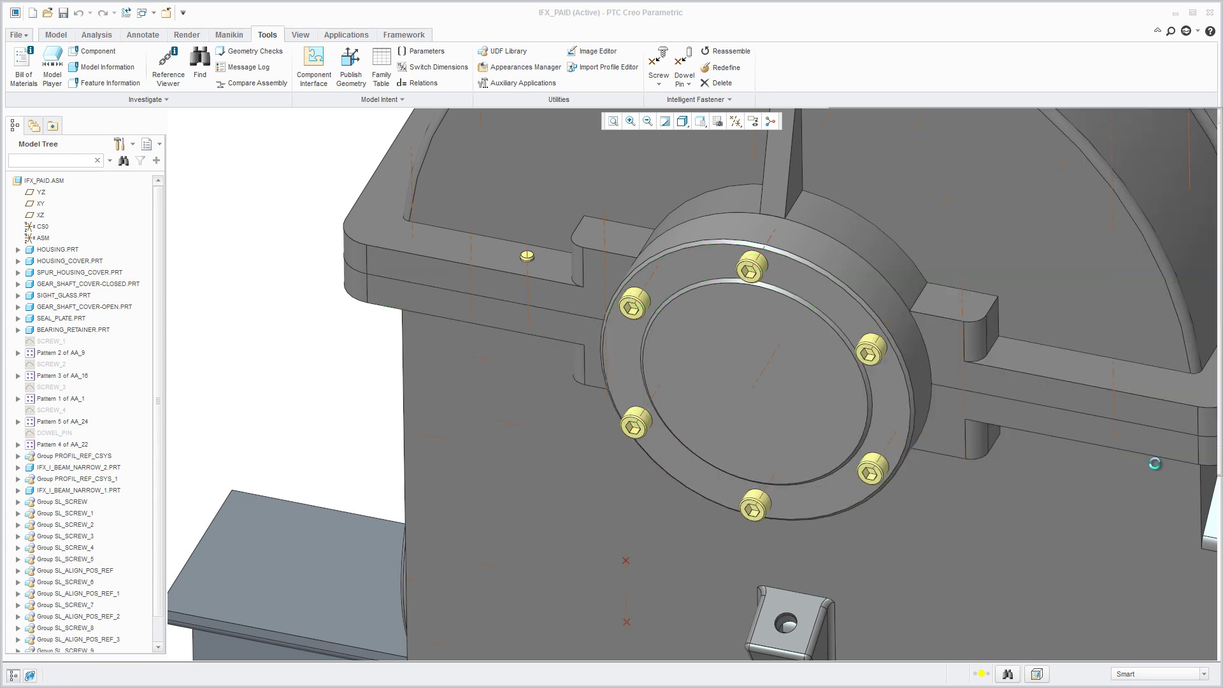